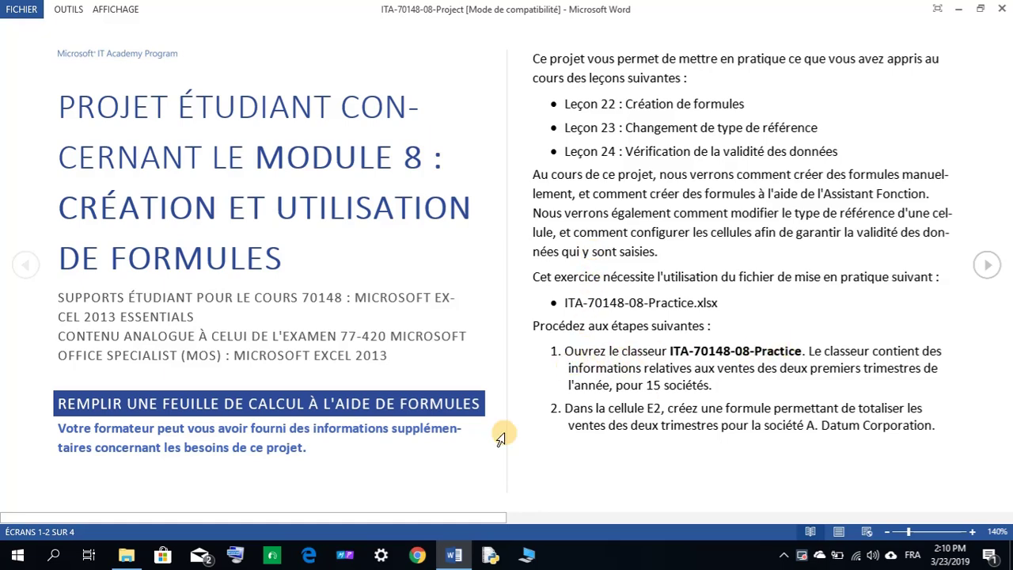
Open the ITA-70148-08-Practice workbook from the Excel 2013 student files folder
click(126, 554)
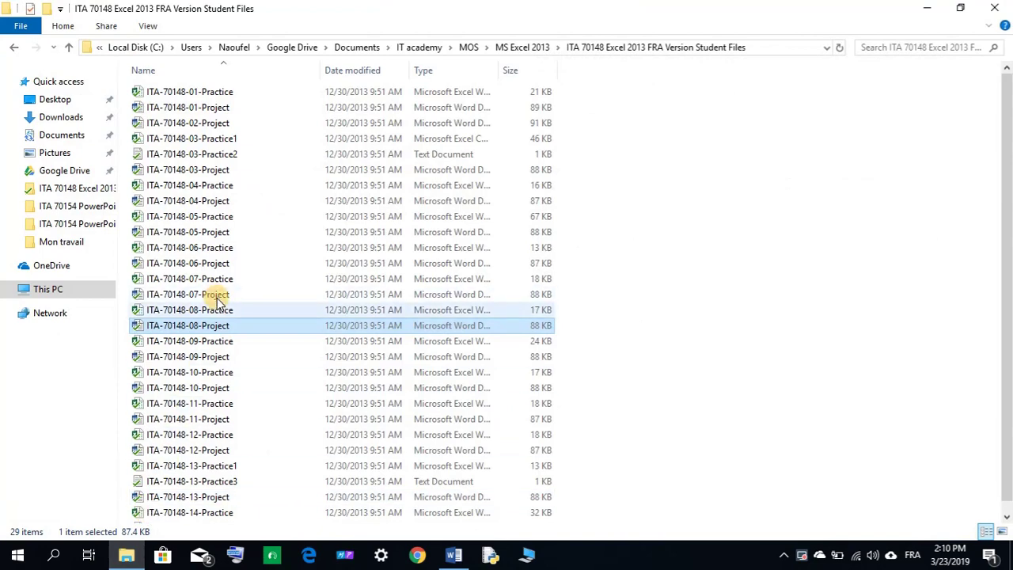
click(210, 311)
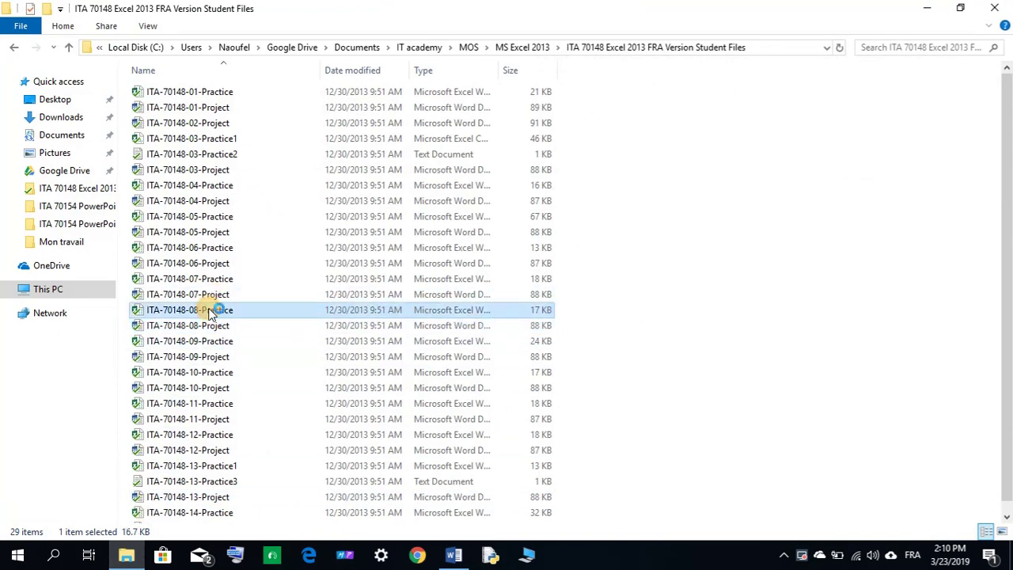
double_click(213, 311)
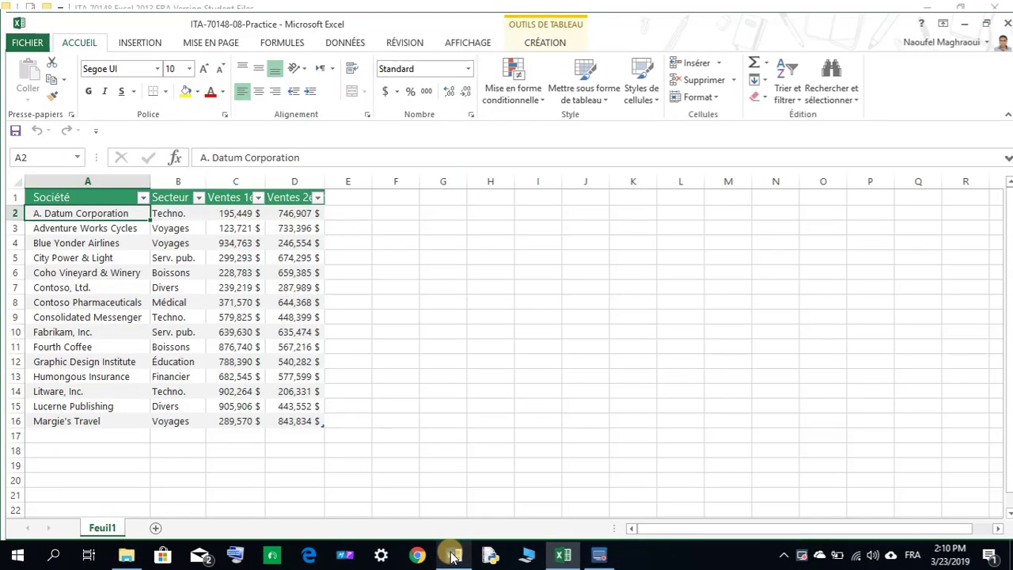
Read project instructions 1 and 2 in Word and examine A. Datum Corporation's two quarterly sales cells in the Excel workbook
click(452, 556)
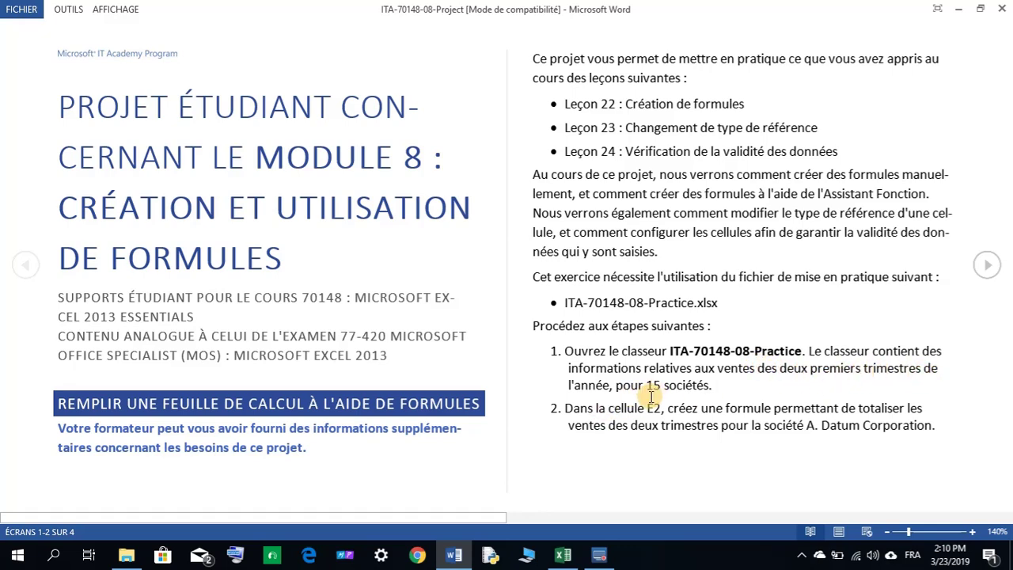
click(560, 553)
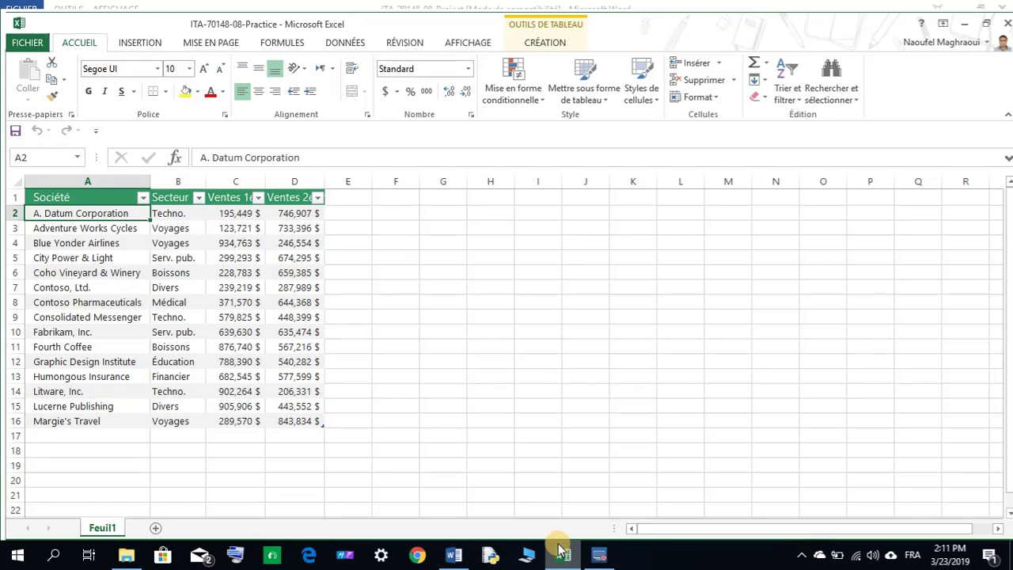
click(453, 554)
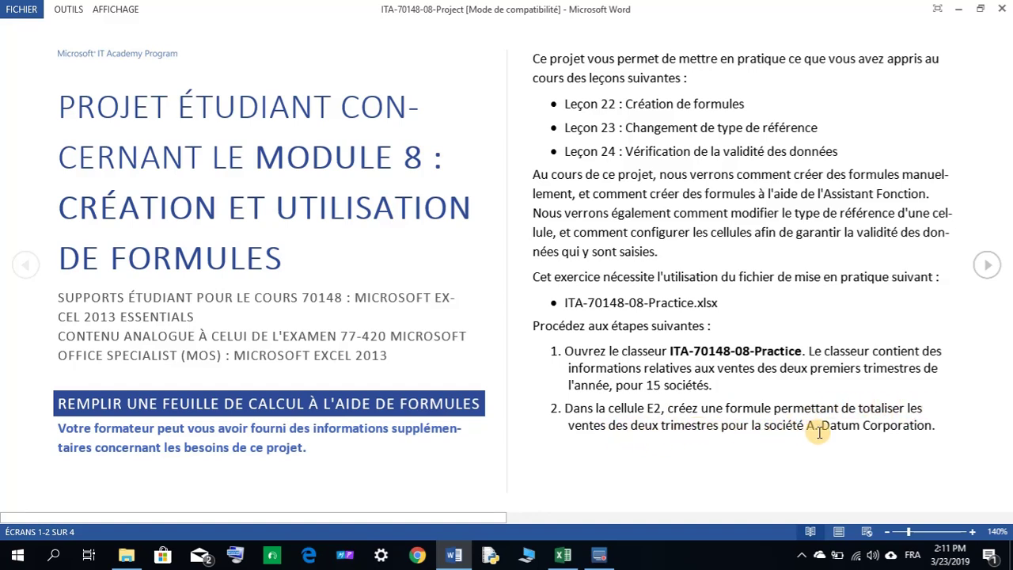
click(562, 554)
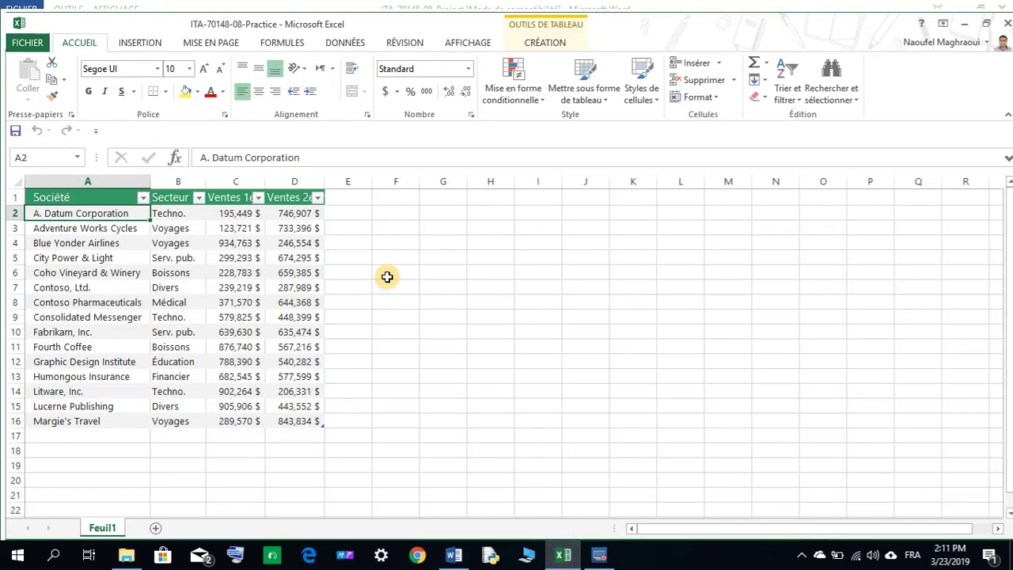
click(353, 213)
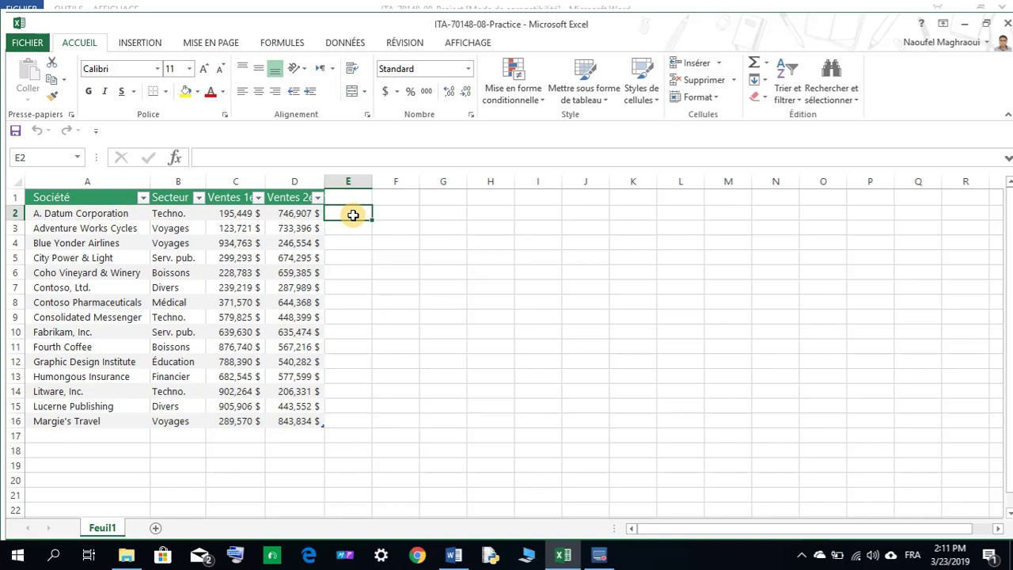
click(234, 213)
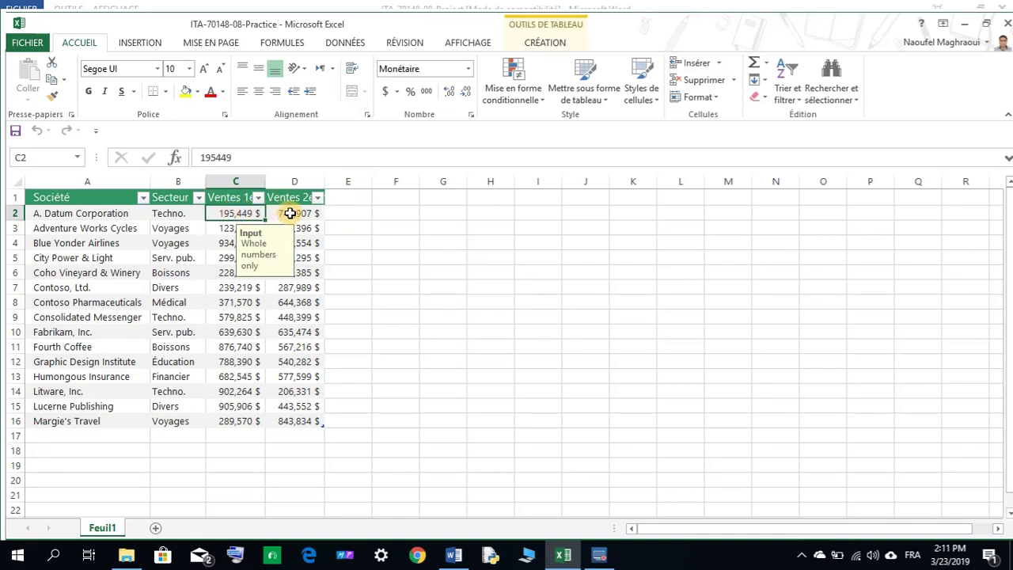
click(290, 213)
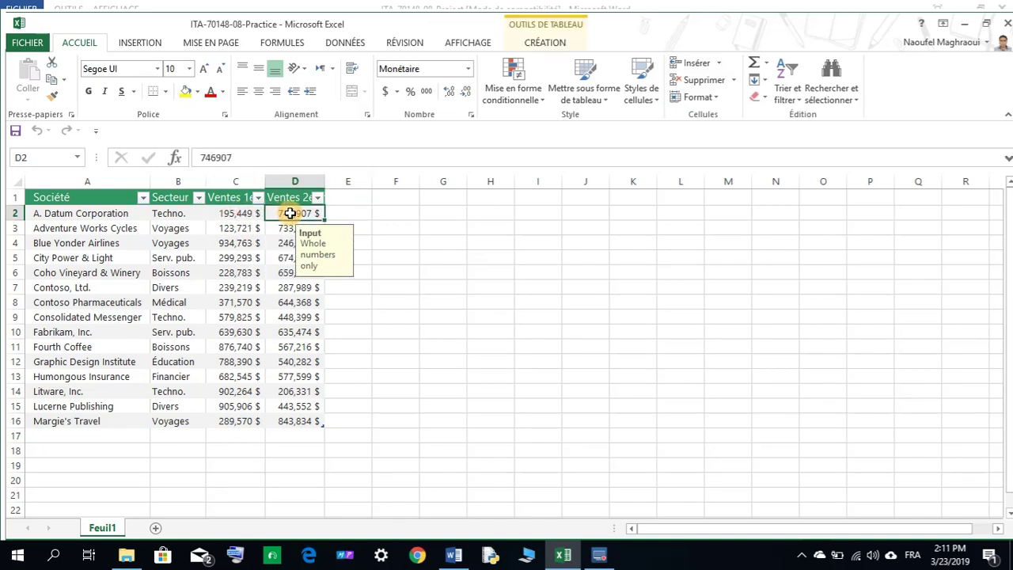
Total A. Datum Corporation's sales for both quarters in cell E2 with the SOMME function
click(346, 212)
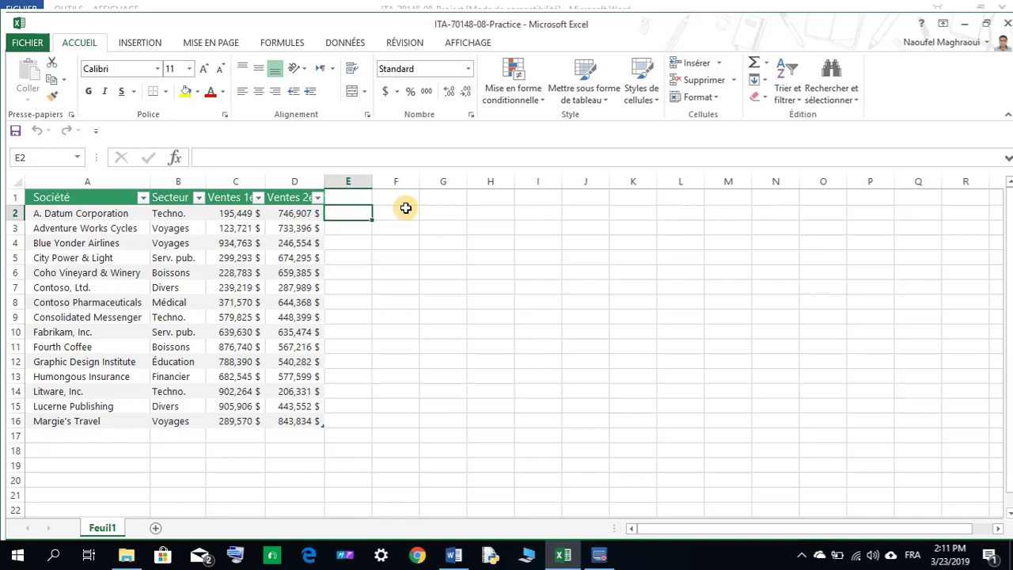
click(768, 70)
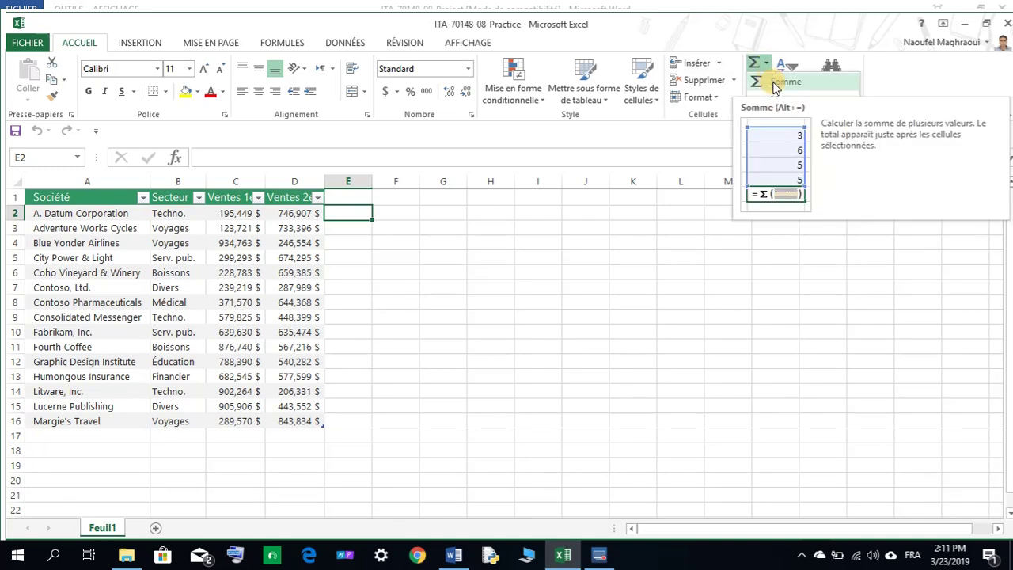
click(775, 82)
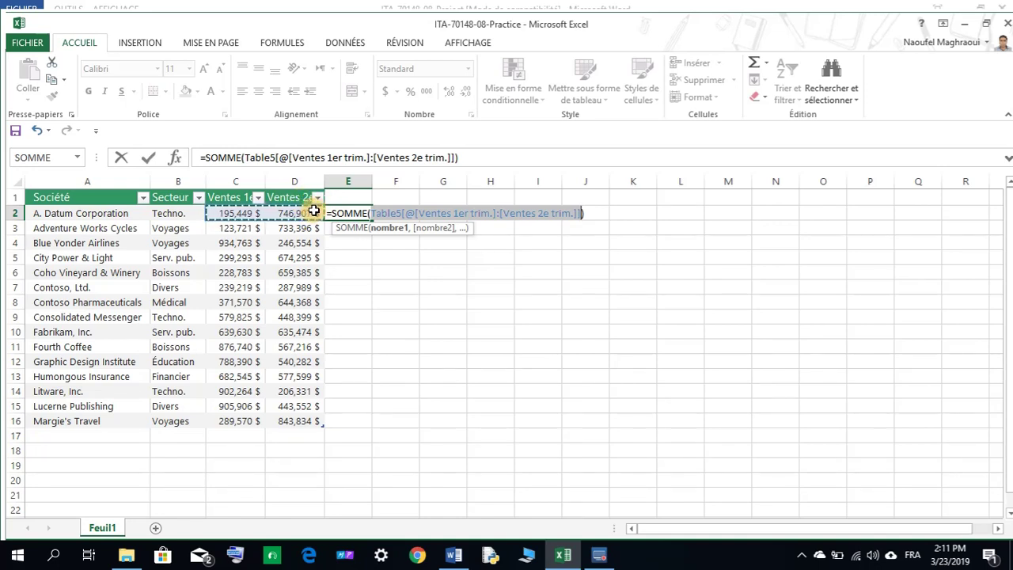
key(Return)
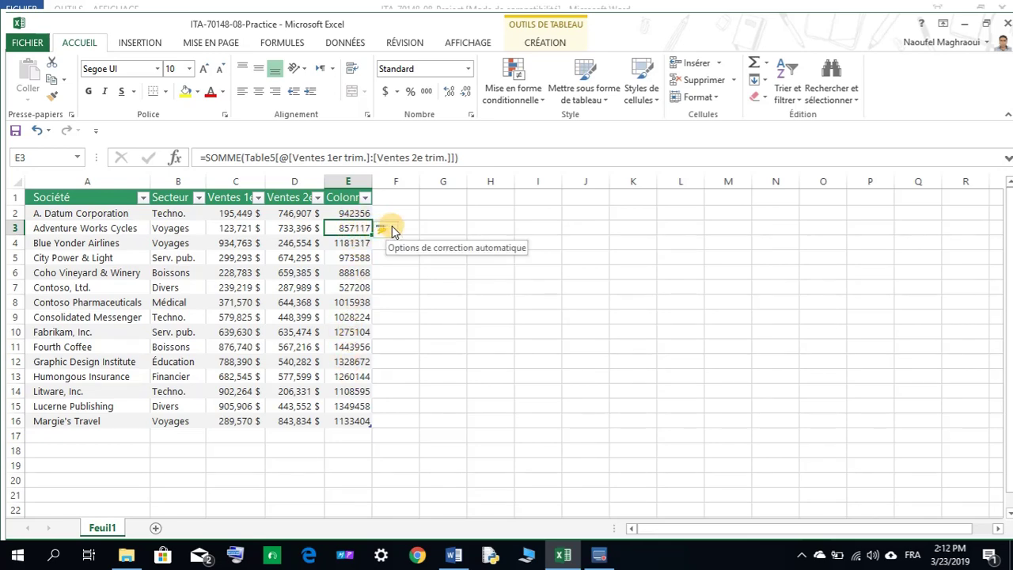
Consult the remark in the Word project, cancel Excel's automatically calculated column, and clear the SOMME formula from E2
click(454, 555)
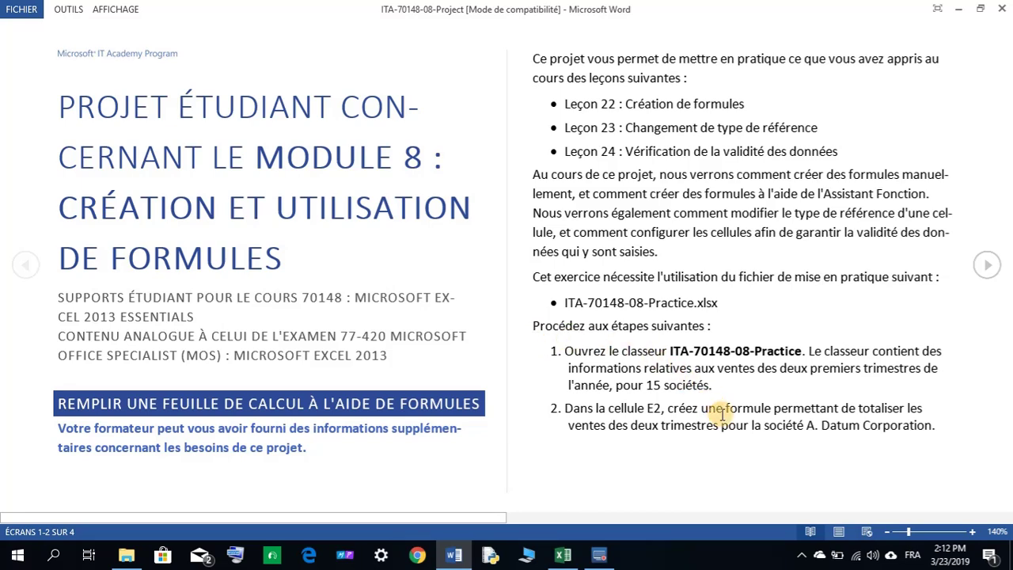
click(987, 265)
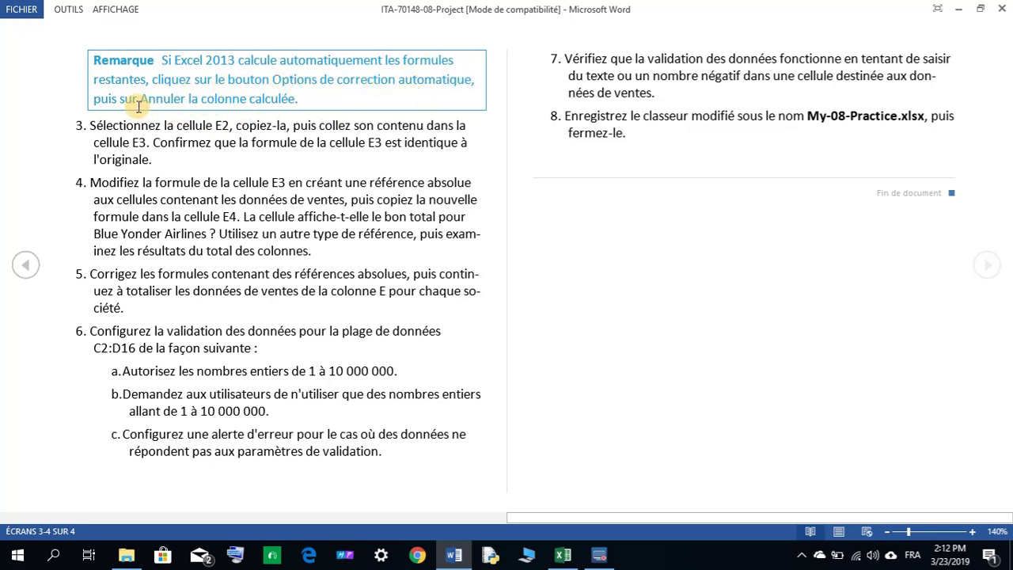
click(563, 554)
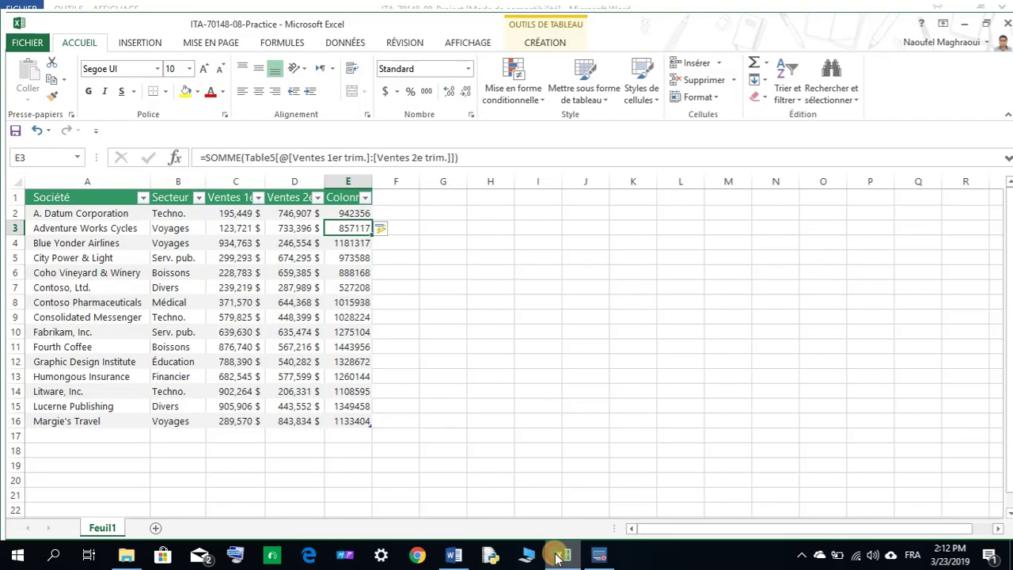
click(392, 227)
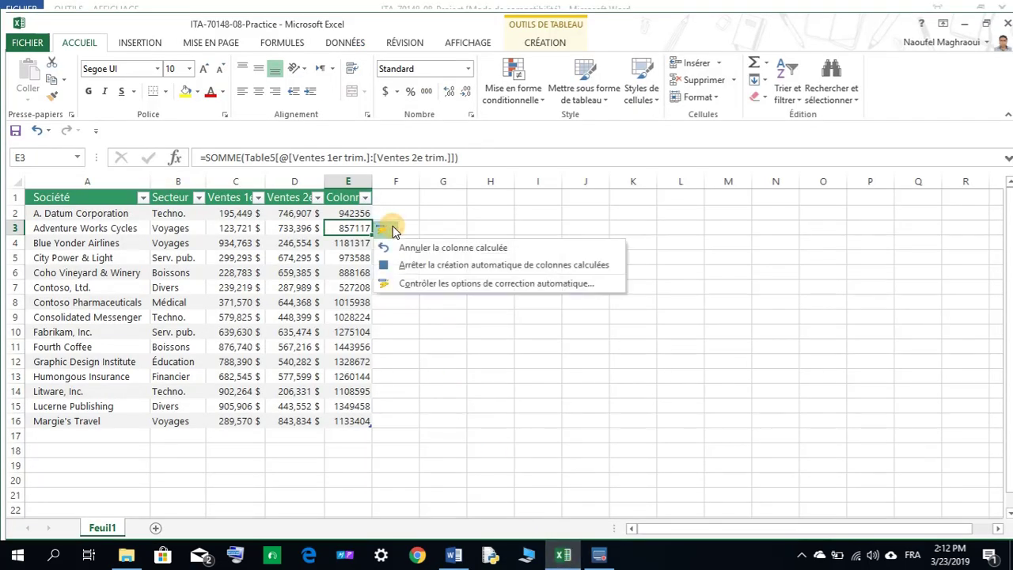
click(451, 247)
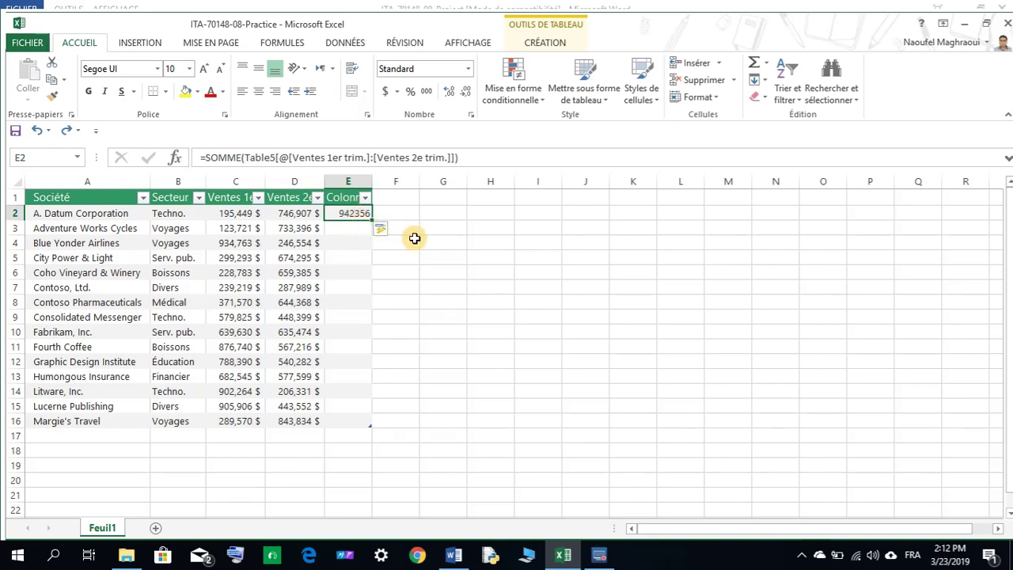
key(Delete)
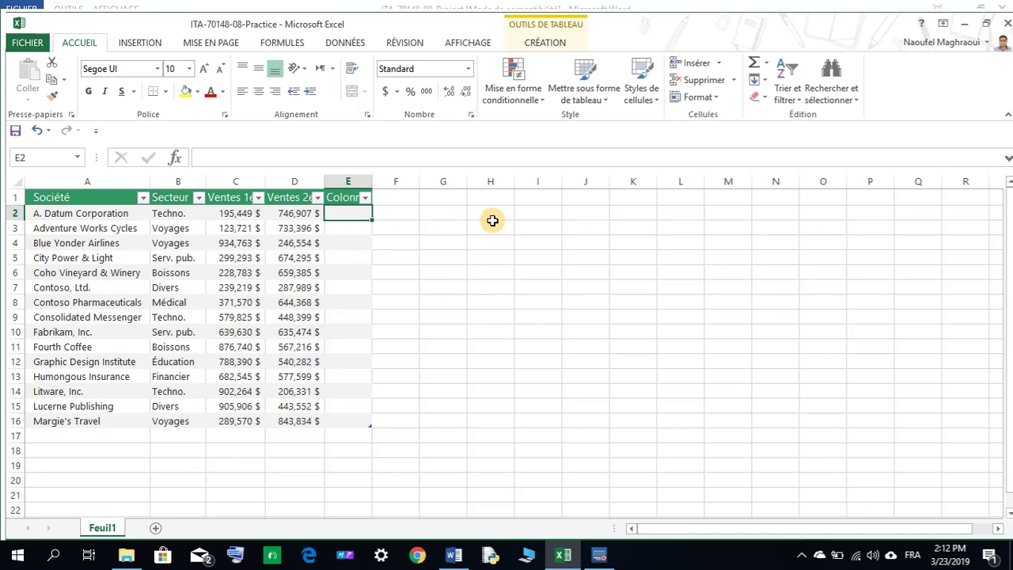
Enter the formula =[@[Ventes 1er trim.]]+[@[Ventes 2e trim.]] in cell E2
text(=)
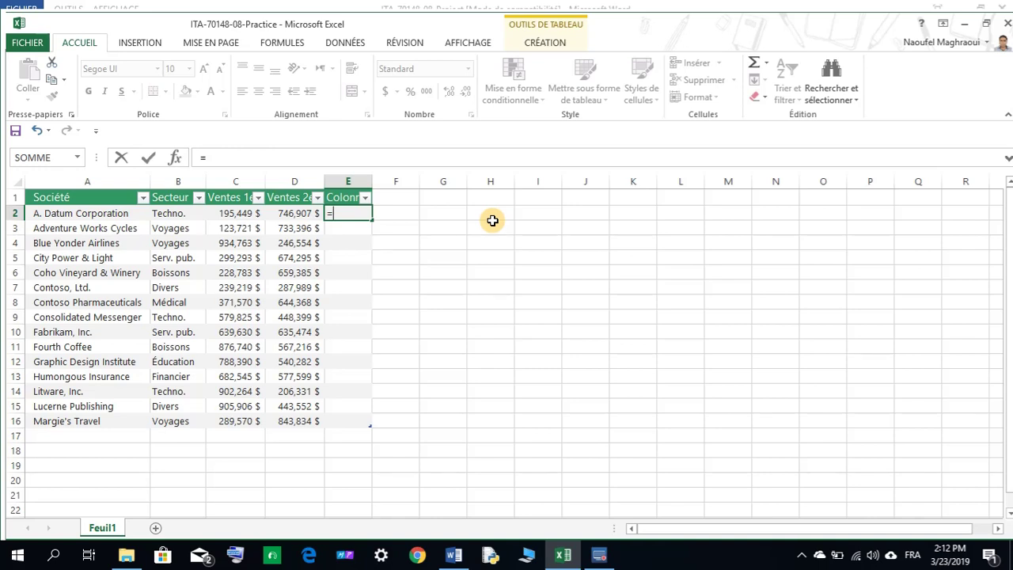
click(235, 214)
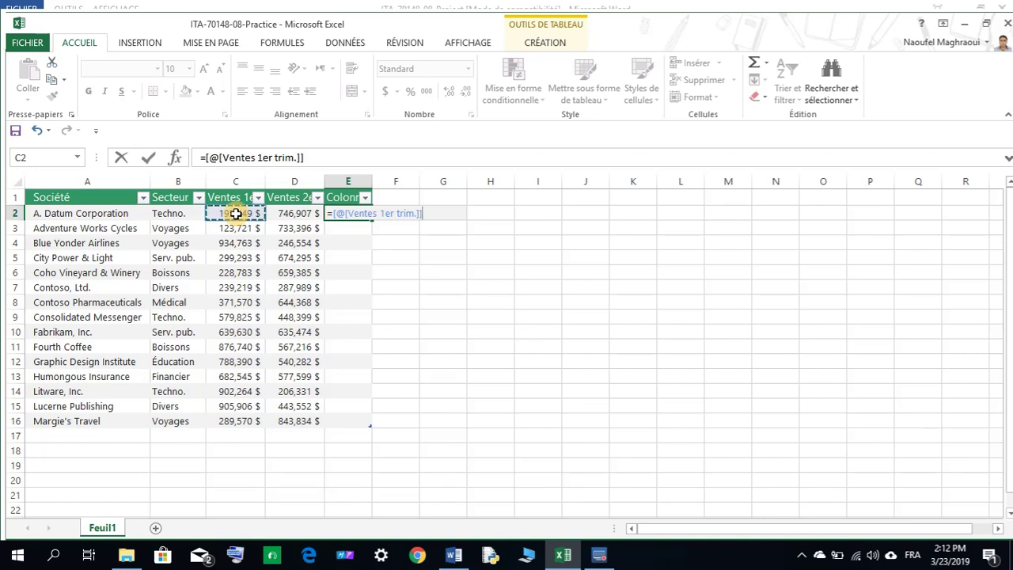
click(290, 214)
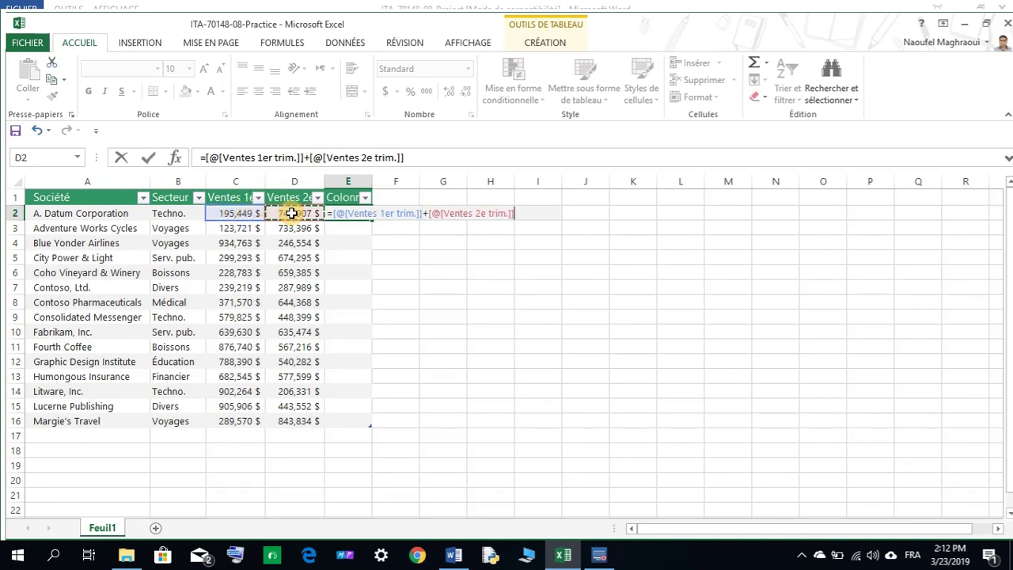
key(Return)
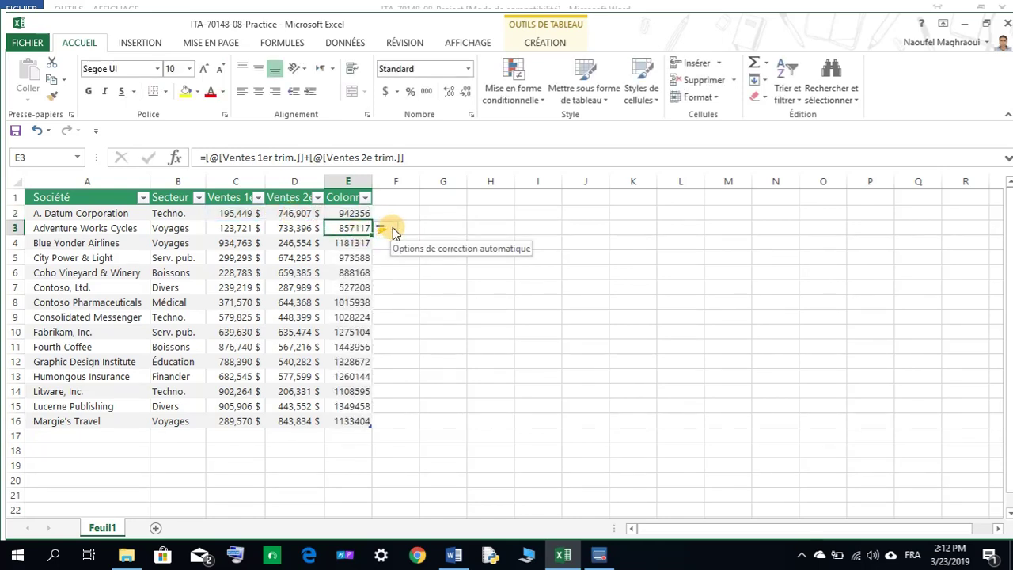
Cancel the automatically calculated column again and clear the structured-reference formula from cell E2
click(395, 231)
click(396, 246)
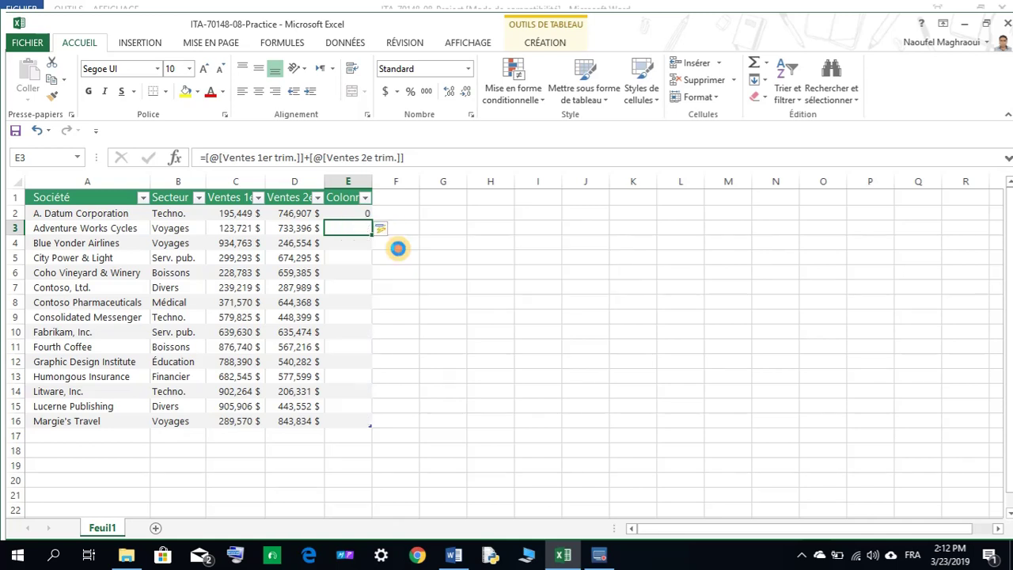
key(Delete)
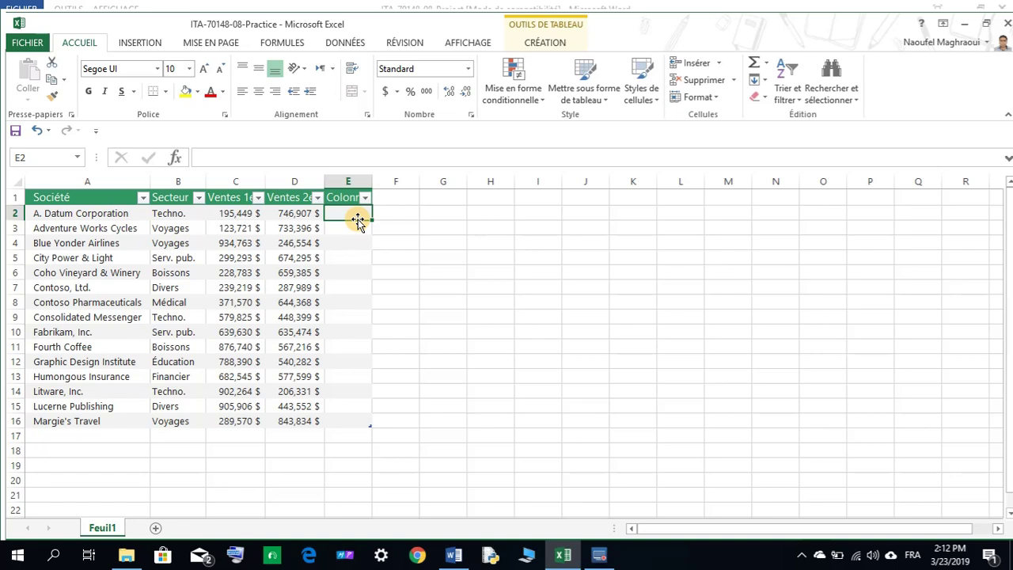
Enter the formula =C2+D2 in cell E2 and autofit the width of column E
text(=)
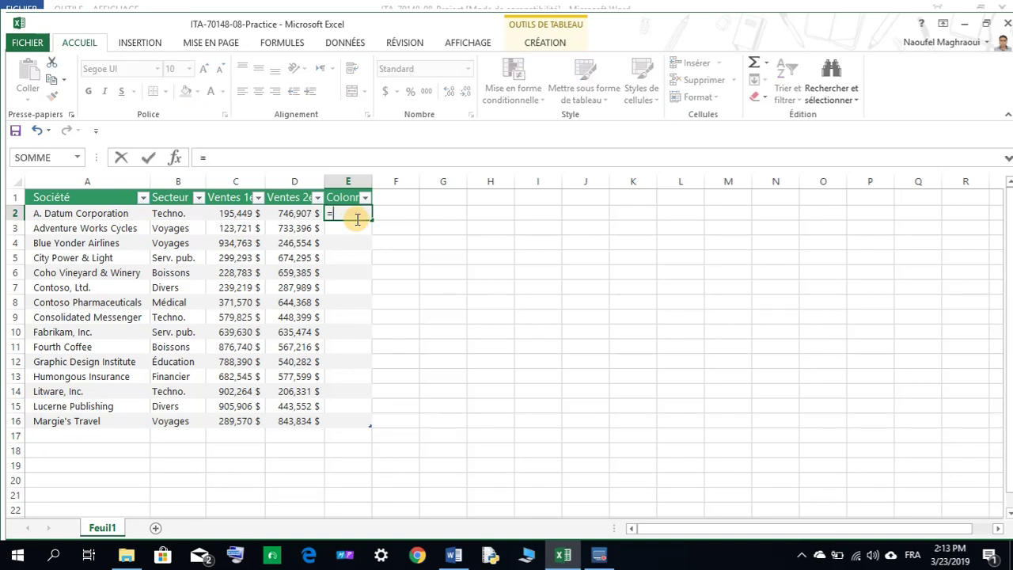
text(c2)
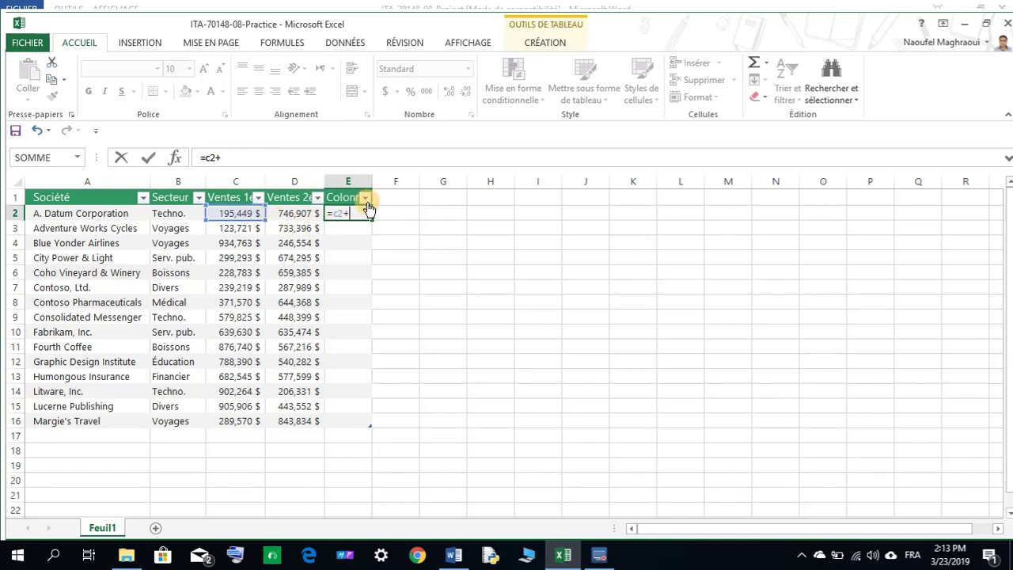
text(+d2)
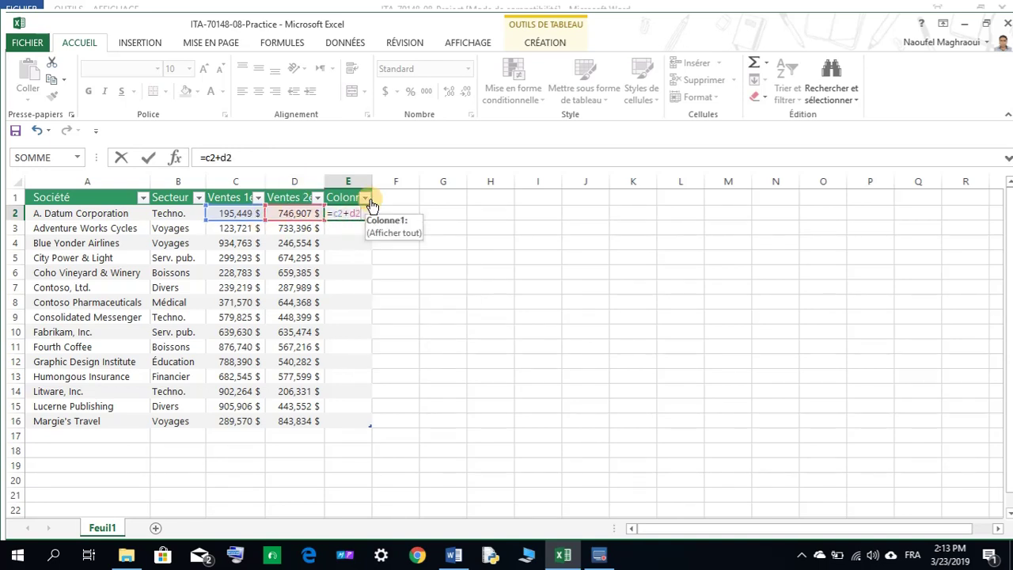
key(Return)
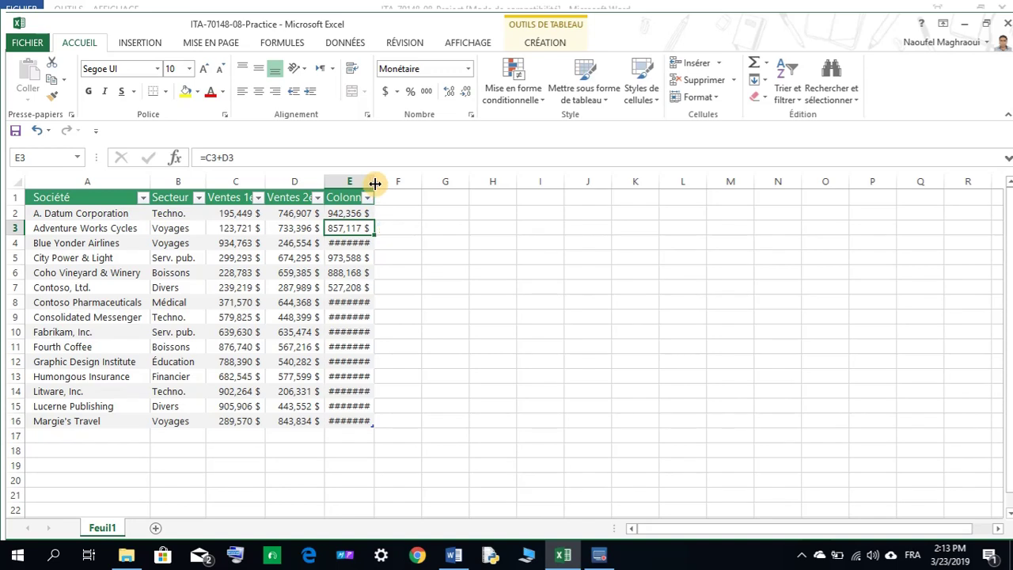
double_click(375, 184)
Clear the automatically filled formulas from E3:E16, keeping only the total in E2
click(370, 214)
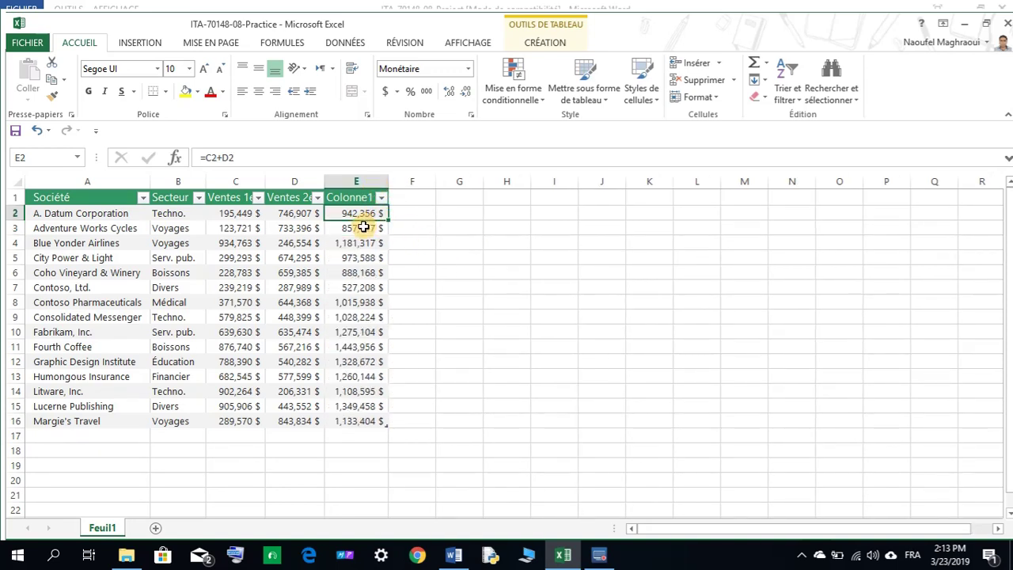
drag(363, 227, 350, 422)
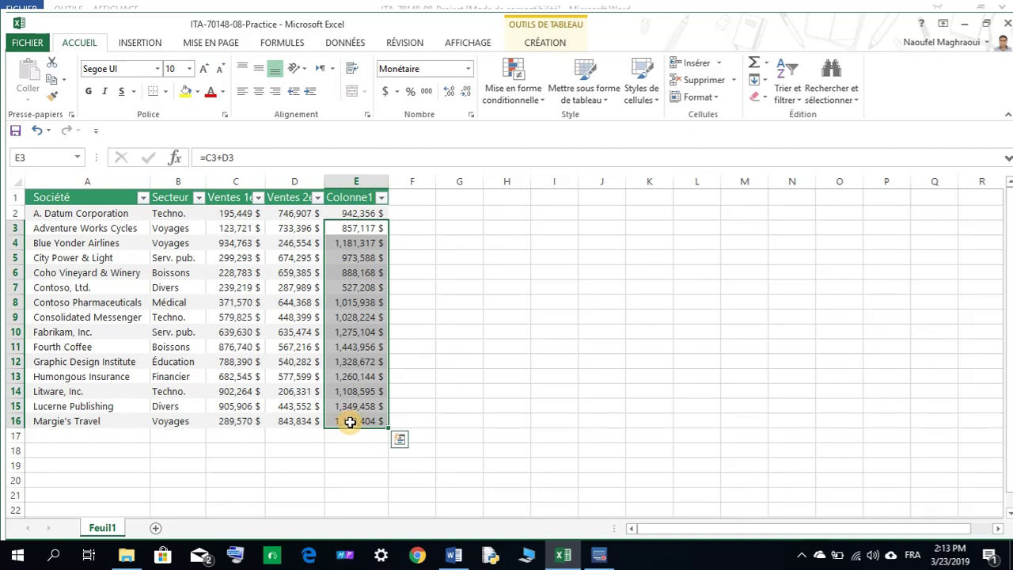
key(Delete)
click(351, 212)
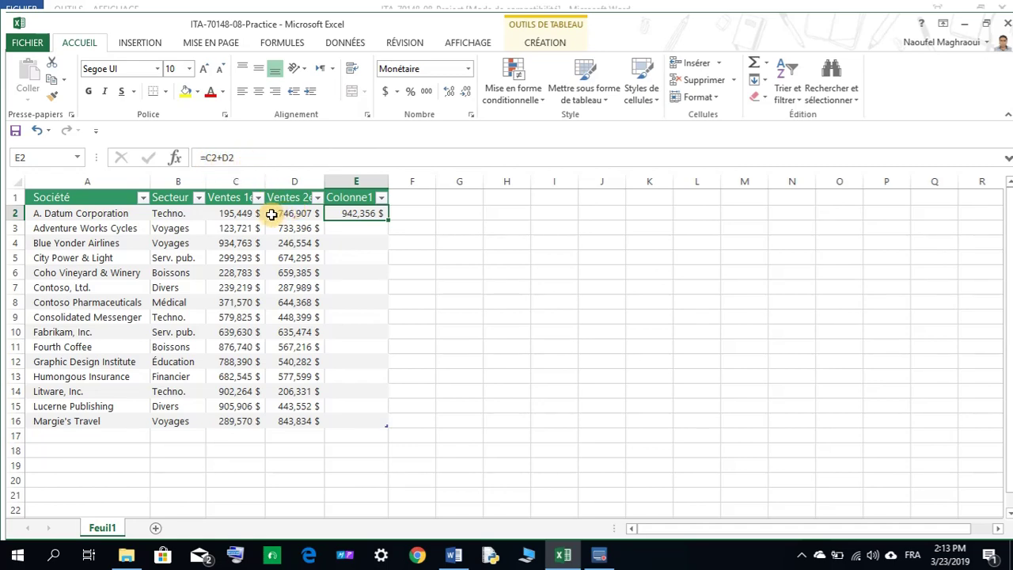
Copy the total formula from cell E2 into E3 and compare the formulas in the two cells
click(453, 556)
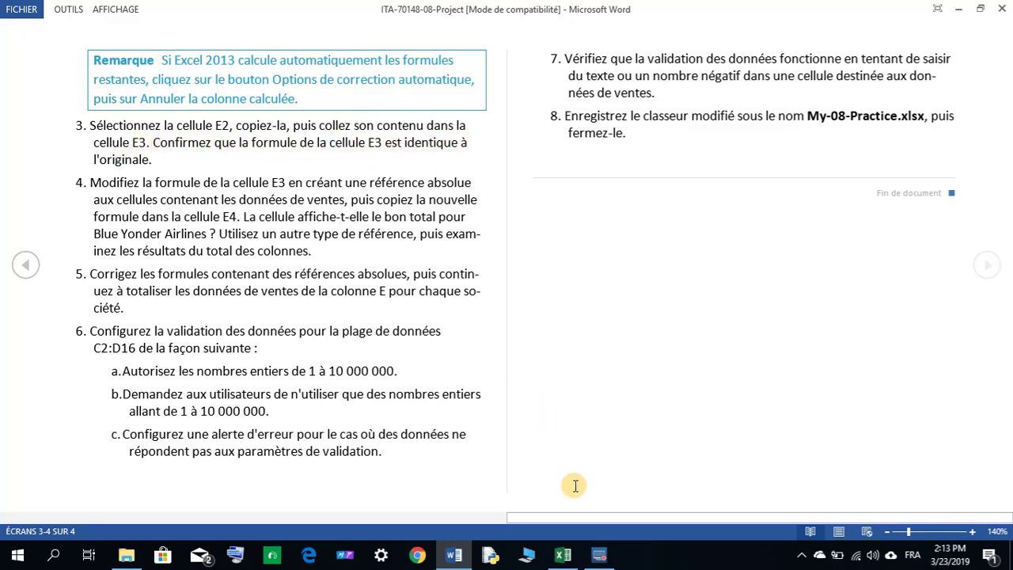
click(563, 555)
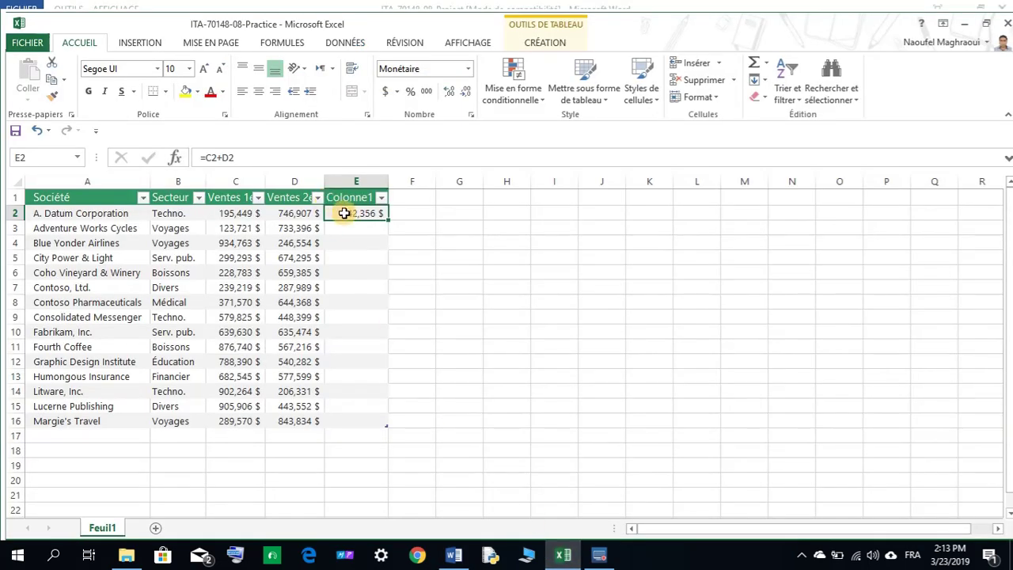
right_click(345, 213)
click(372, 230)
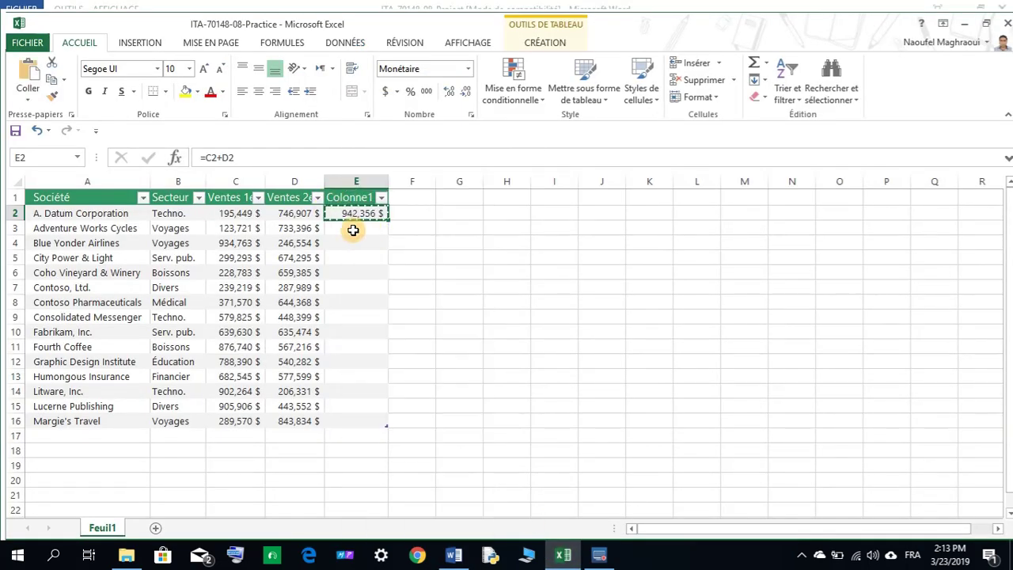
right_click(353, 230)
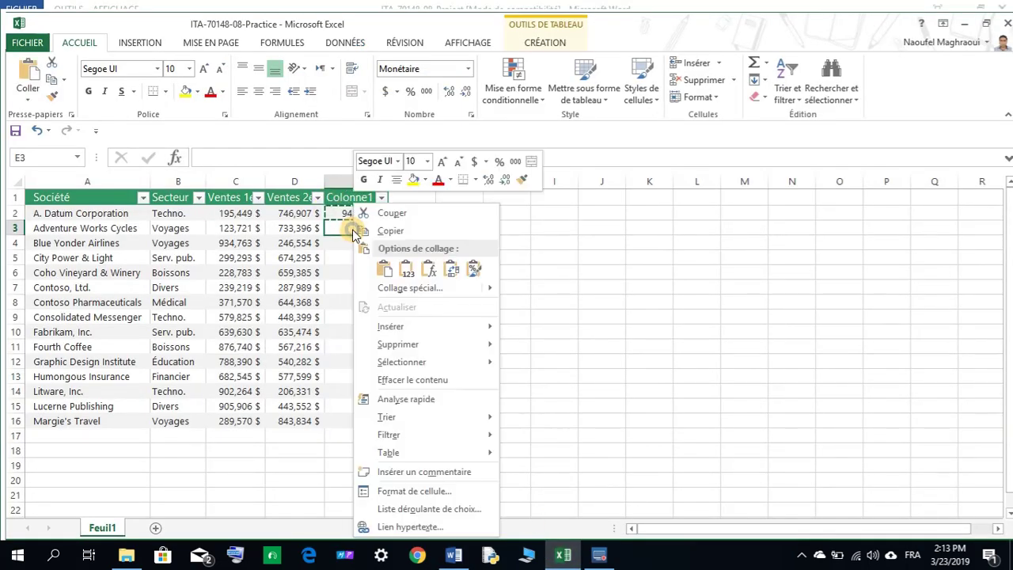
click(383, 269)
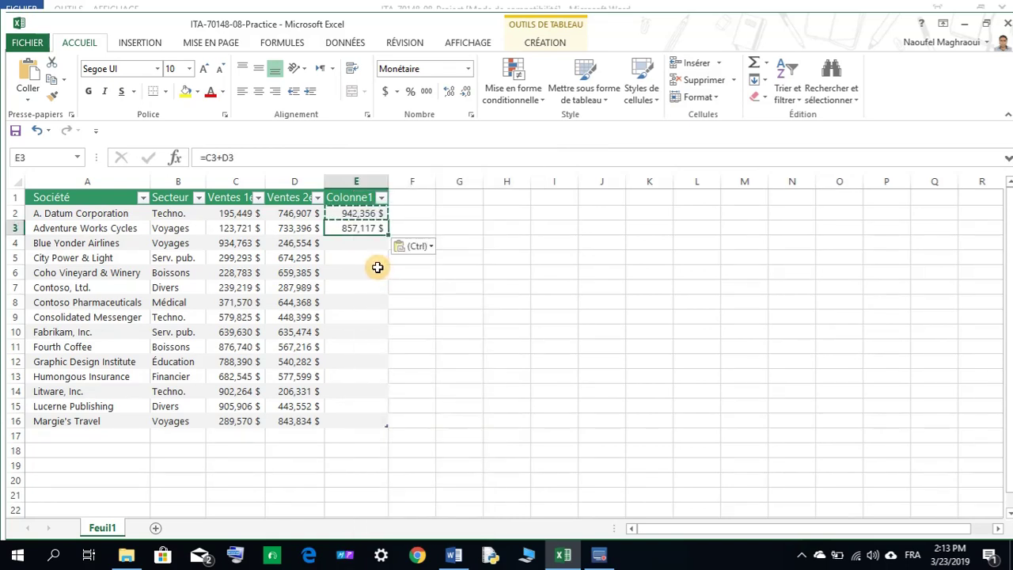
key(Escape)
click(353, 213)
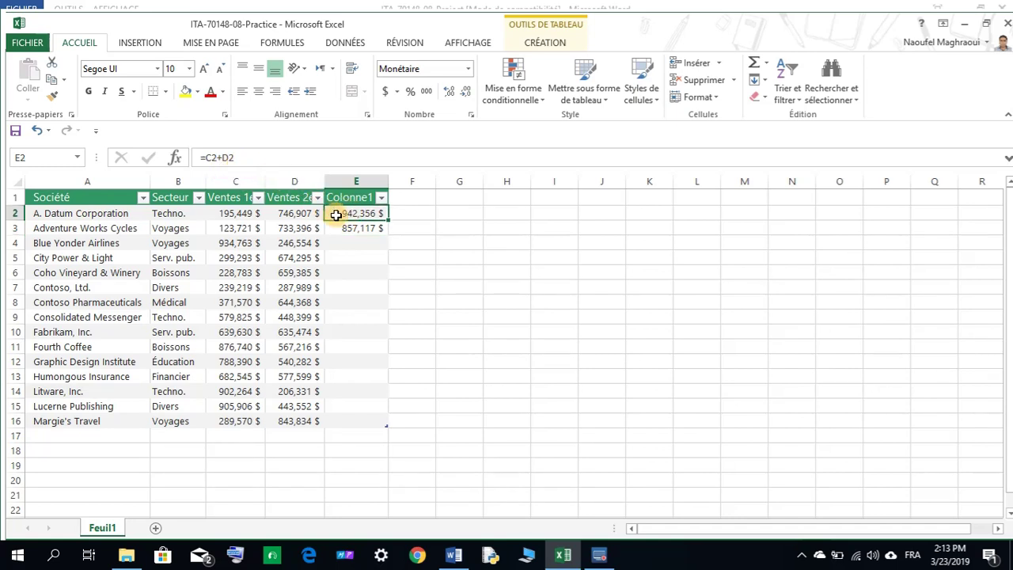
click(346, 227)
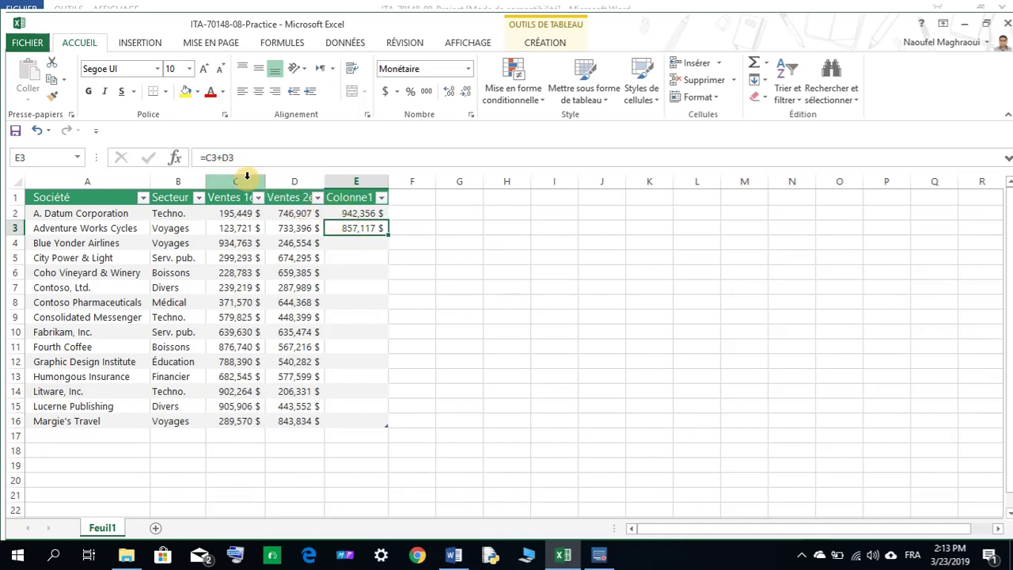
click(352, 214)
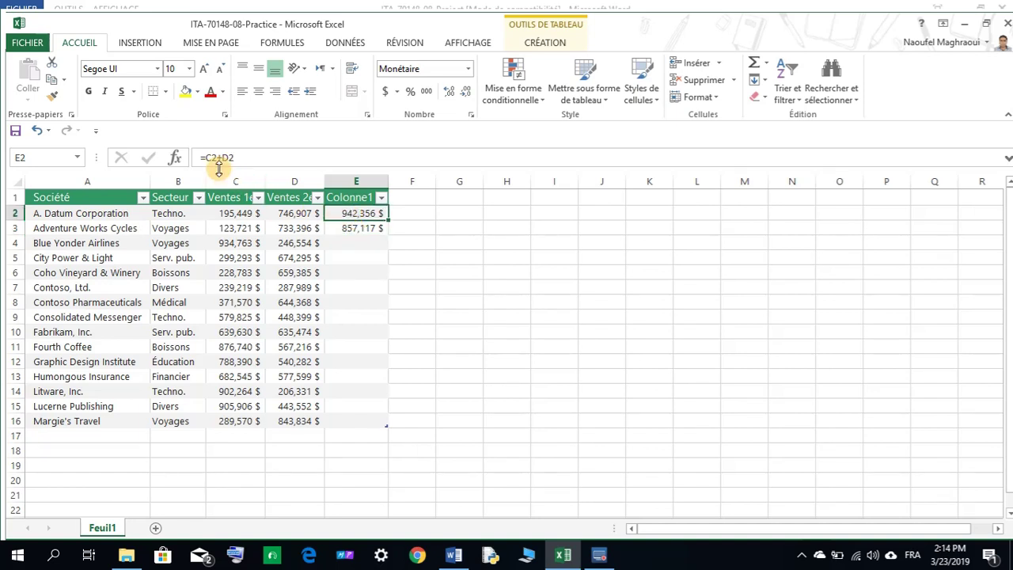
click(340, 227)
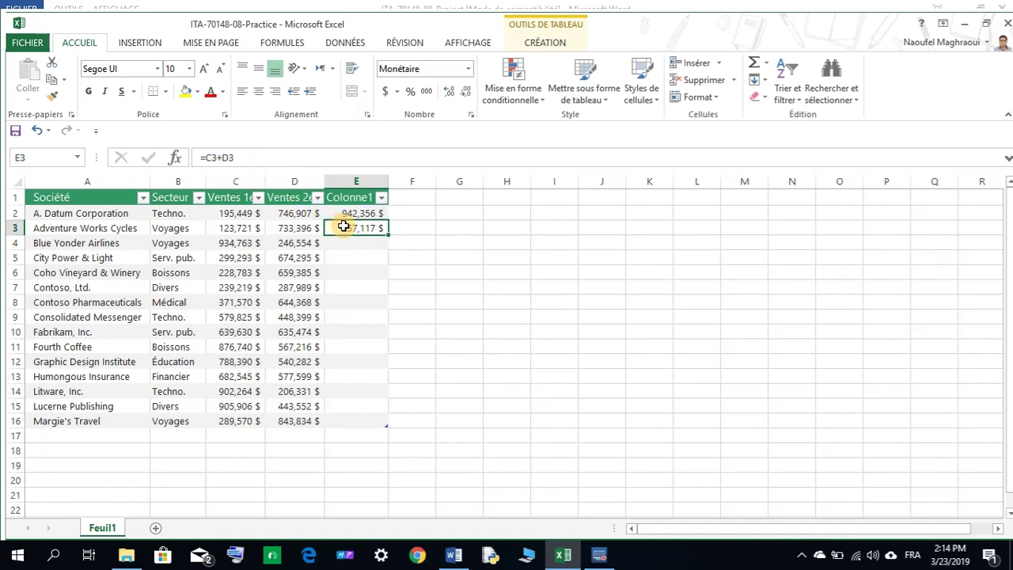
Change the formula in cell E3 to absolute references, =$C$3+$D$3, as instruction 4 in the Word document requires
click(454, 555)
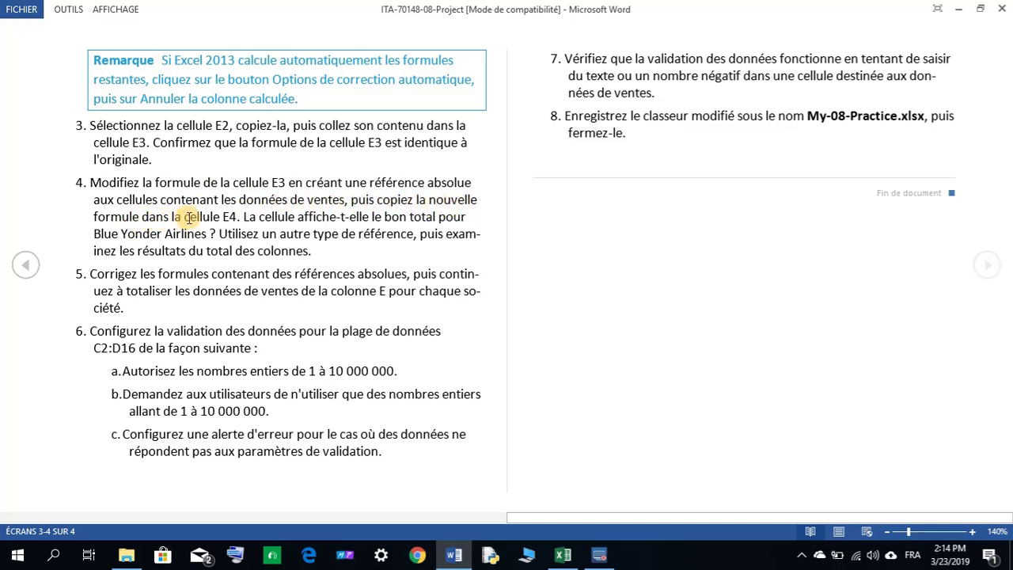
click(563, 554)
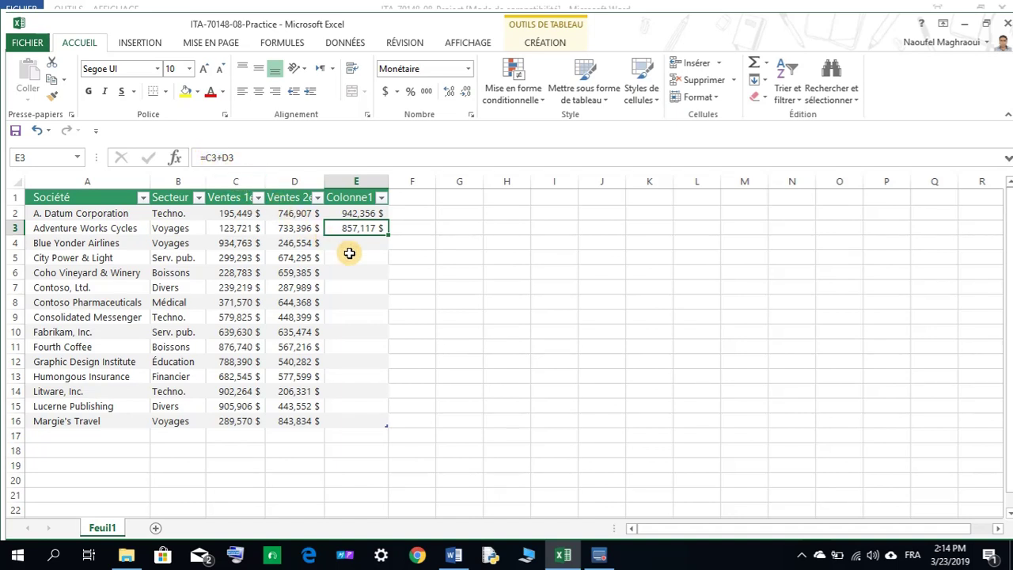
click(207, 157)
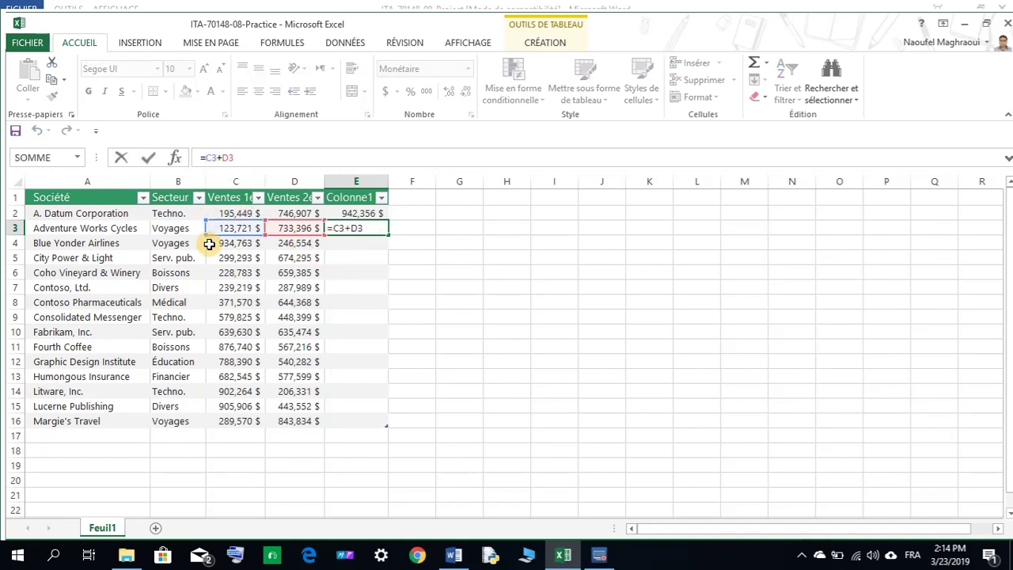
text($C$)
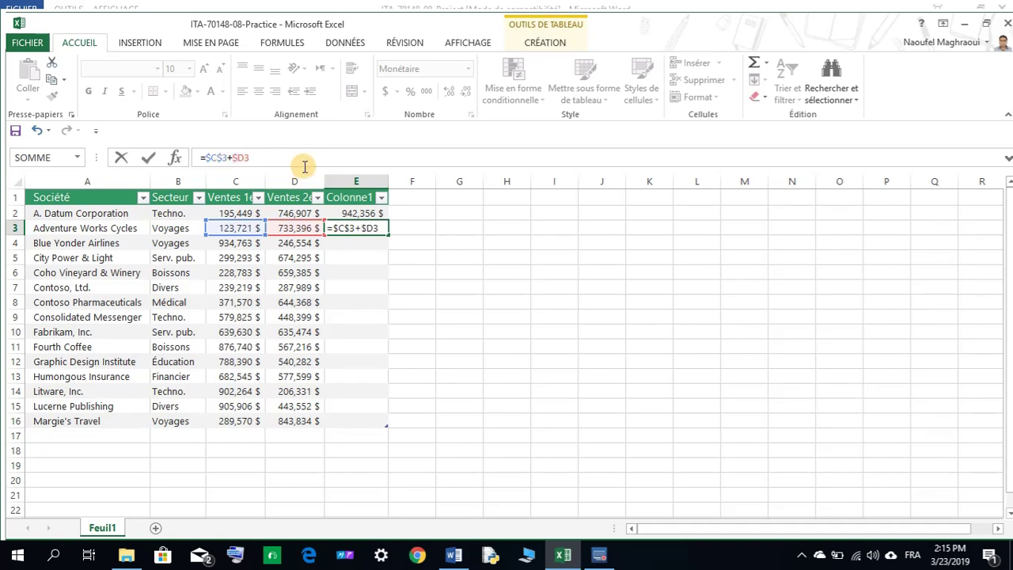
click(244, 158)
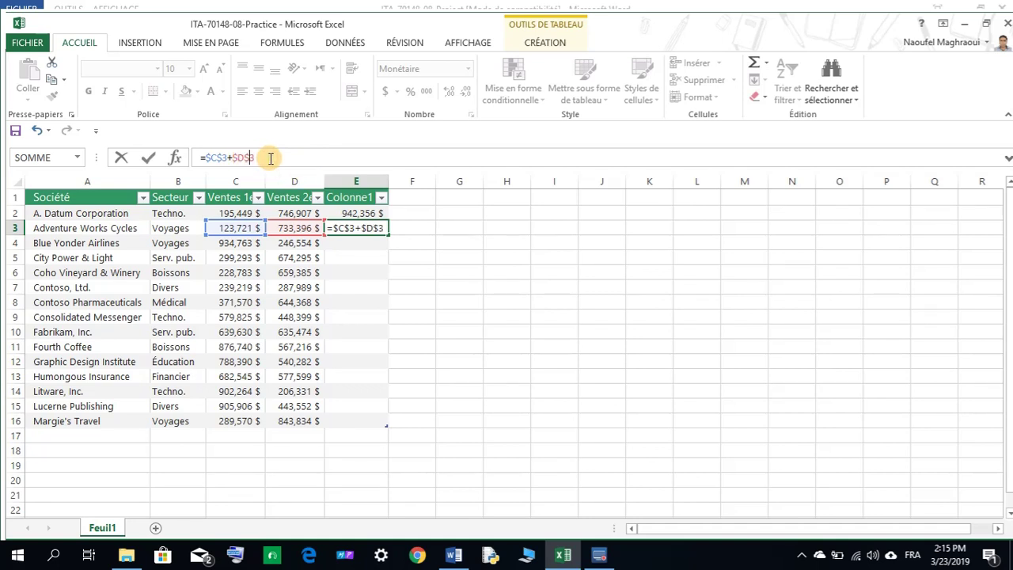
key(Return)
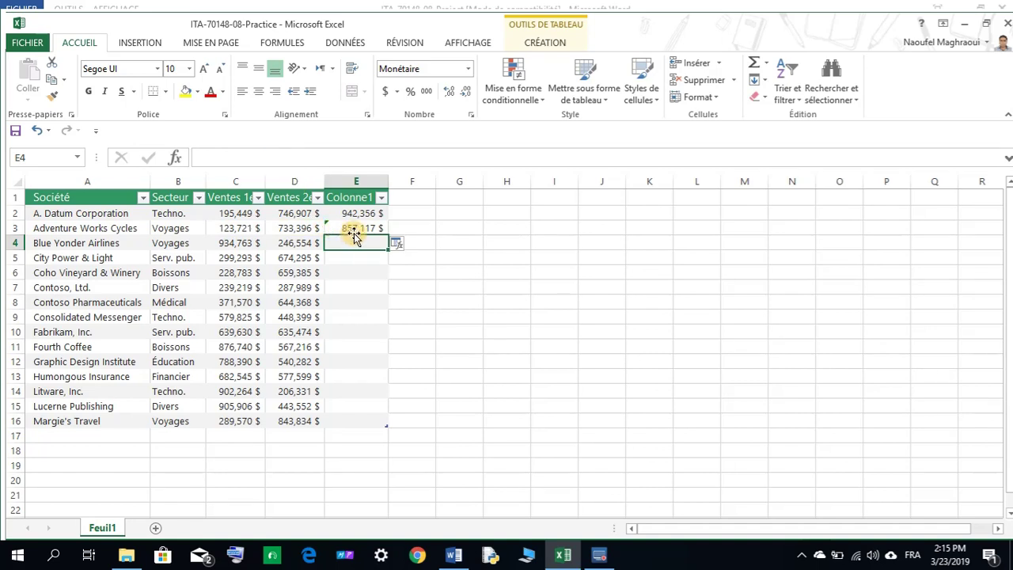
Copy the absolute-reference formula from cell E3 into E4 and compare the formulas in E2, E3 and E4
click(353, 228)
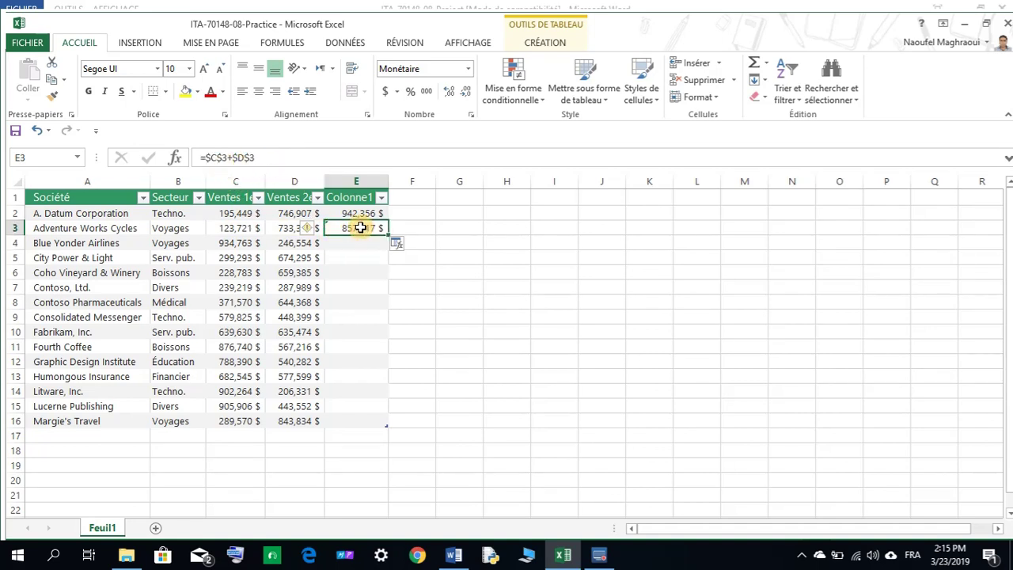
right_click(360, 228)
click(387, 228)
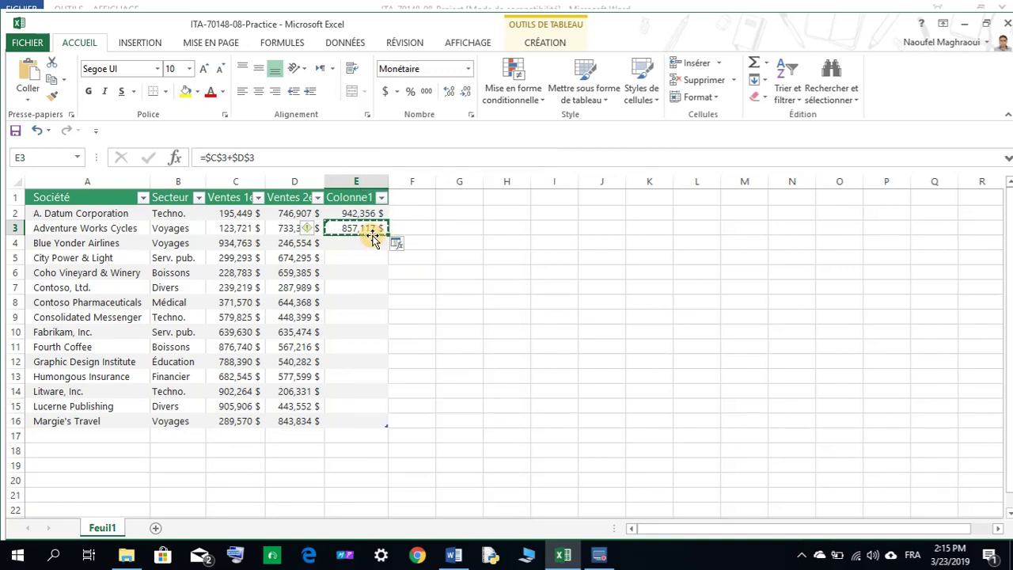
right_click(348, 242)
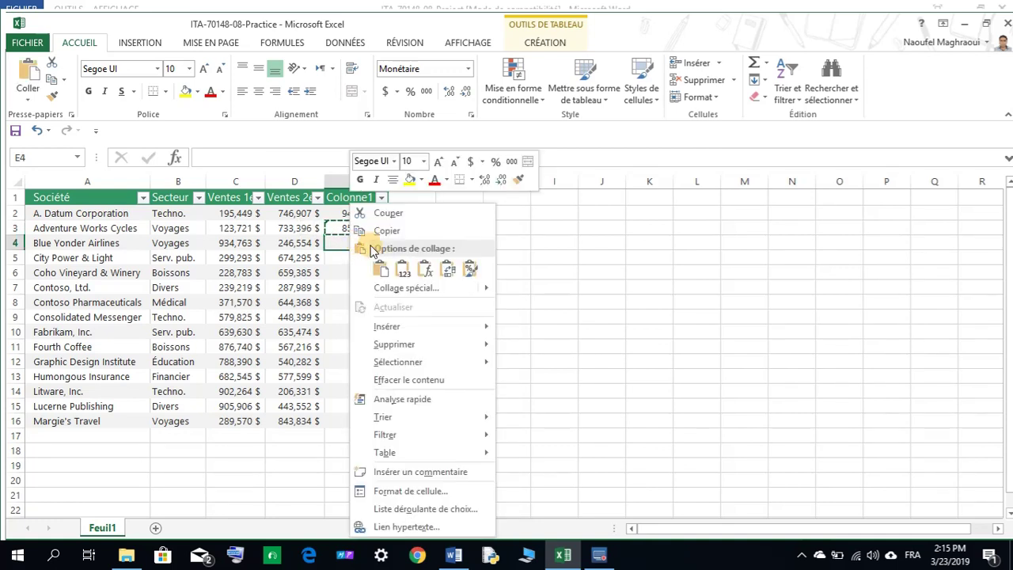
click(376, 269)
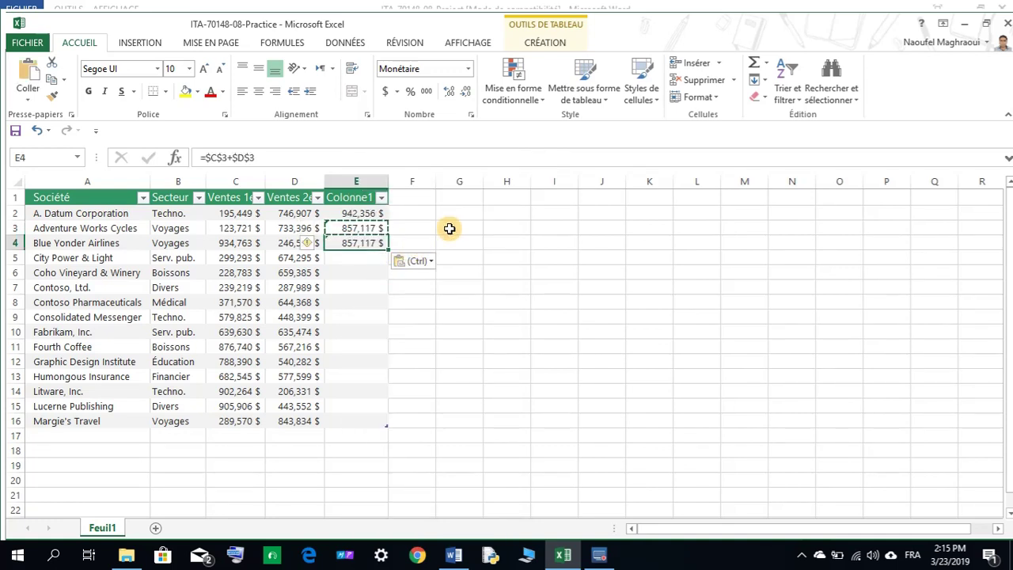
key(Escape)
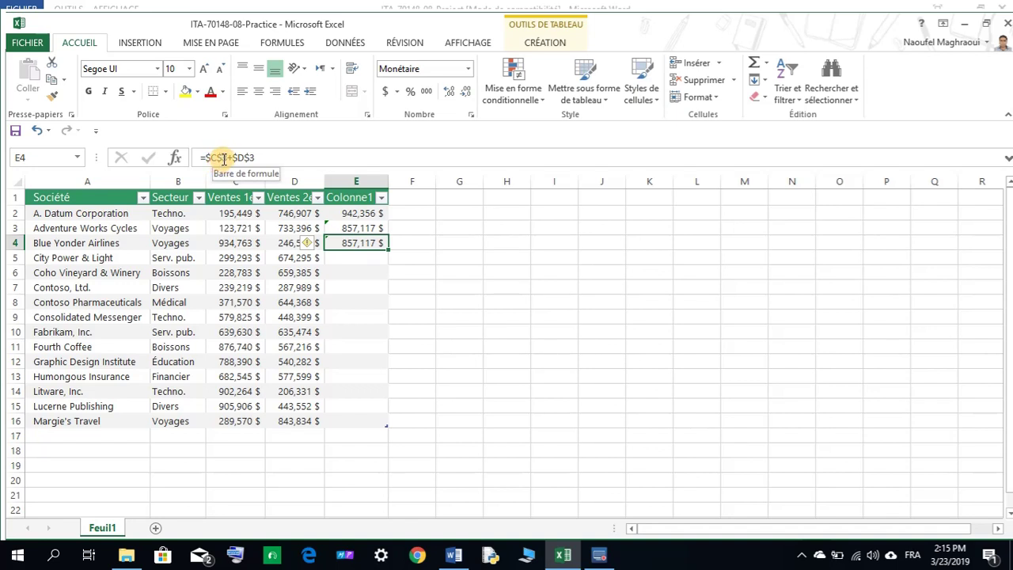
click(349, 227)
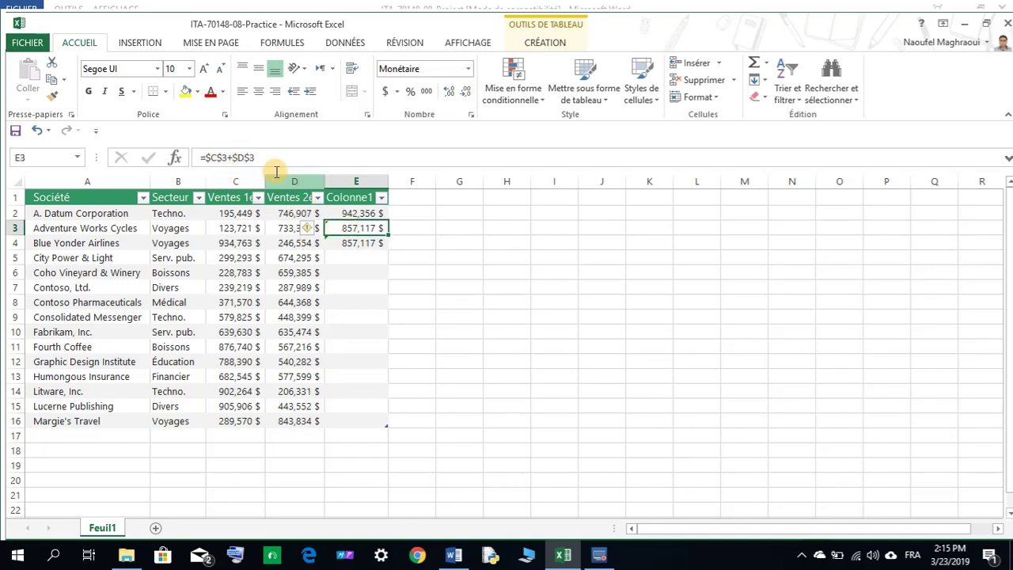
click(349, 242)
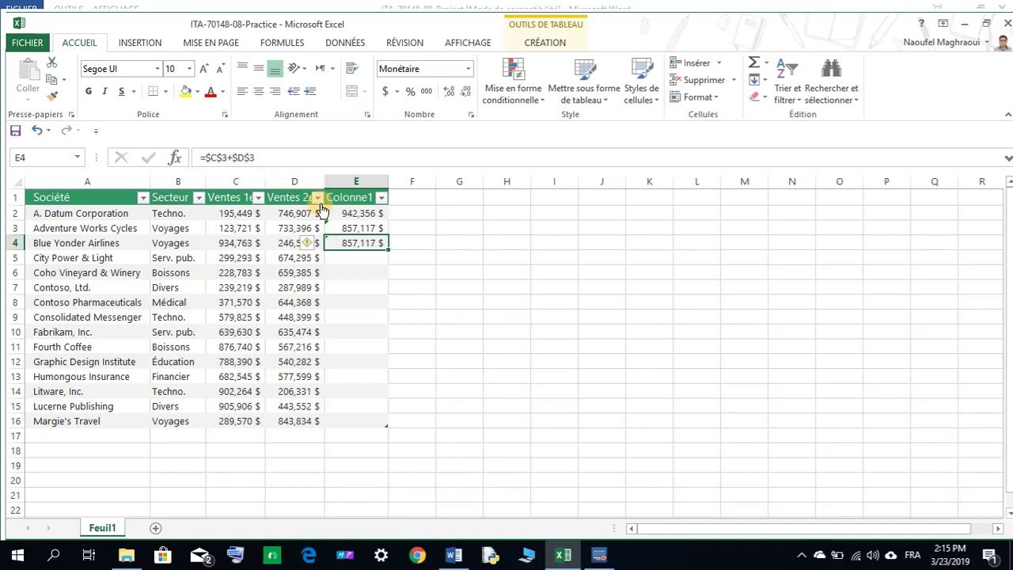
click(356, 213)
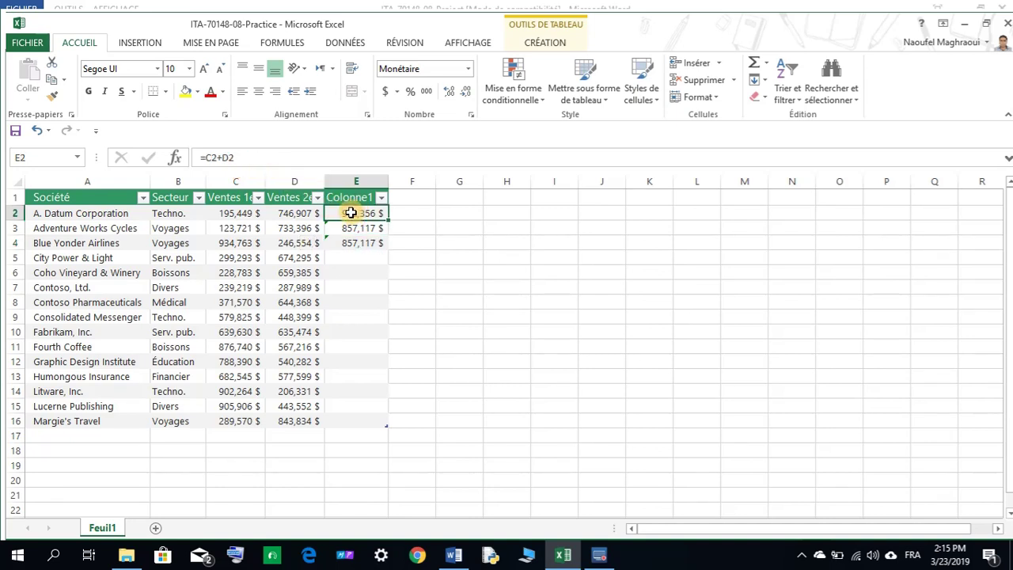
click(354, 228)
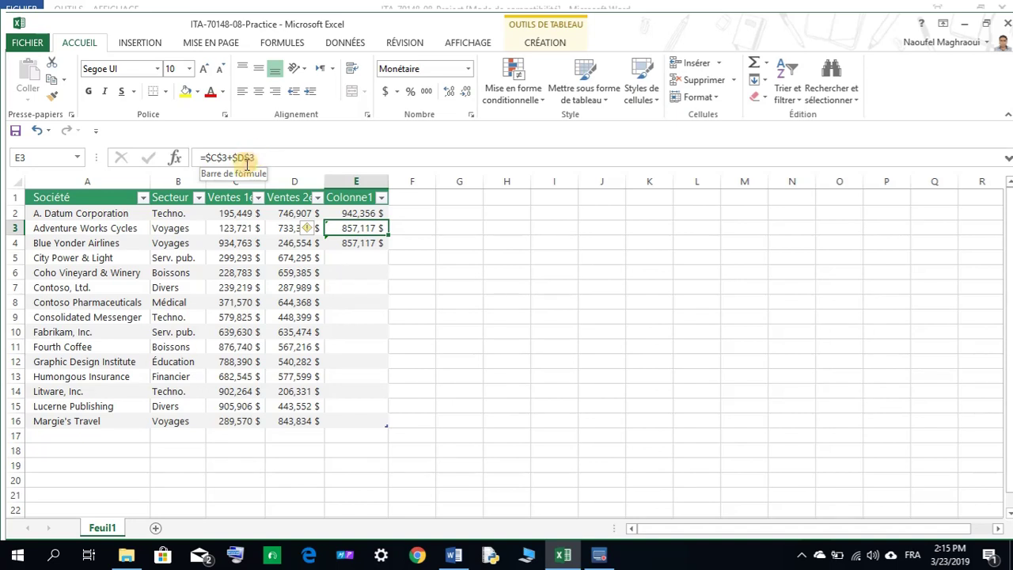
click(346, 243)
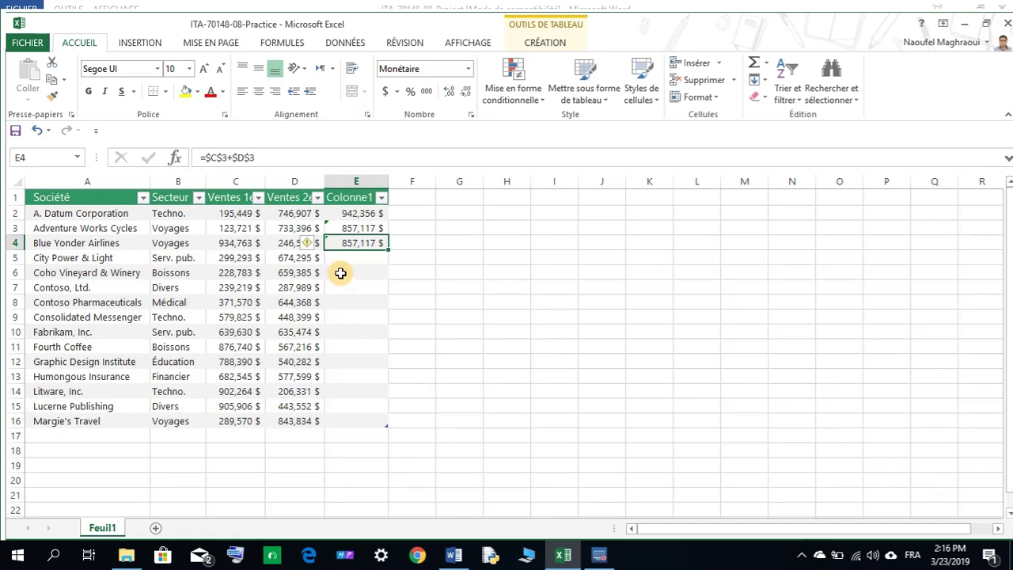
Review instructions 4 and 5 in the Word document and clear the formulas from cells E2:E4 in the Excel workbook
click(453, 555)
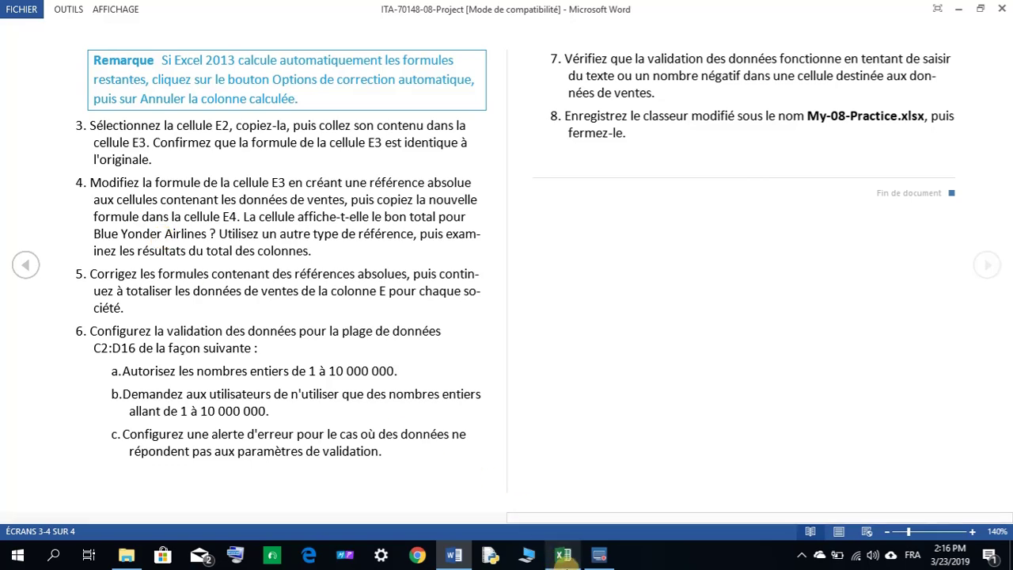
click(563, 555)
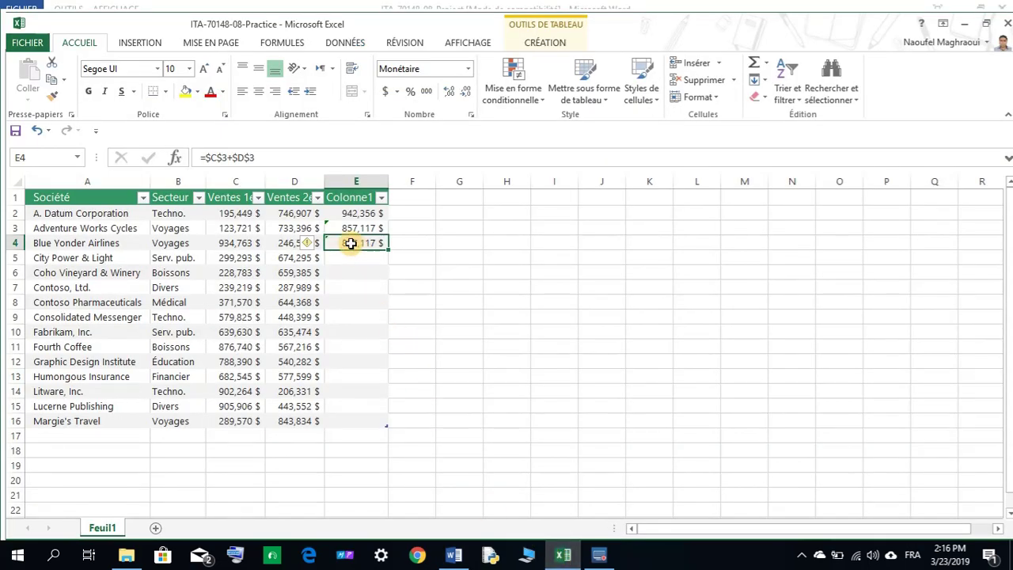
click(453, 555)
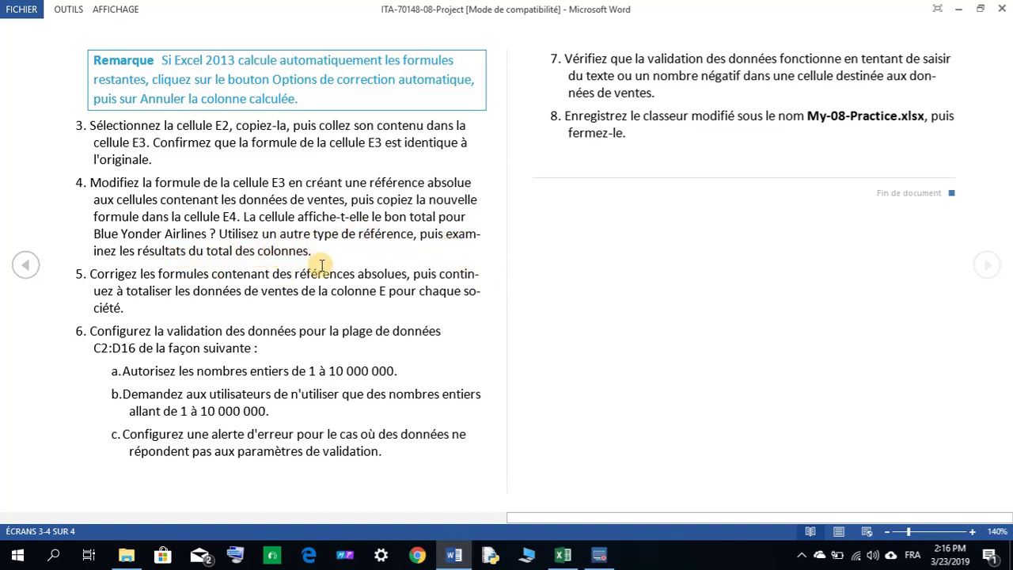
click(562, 554)
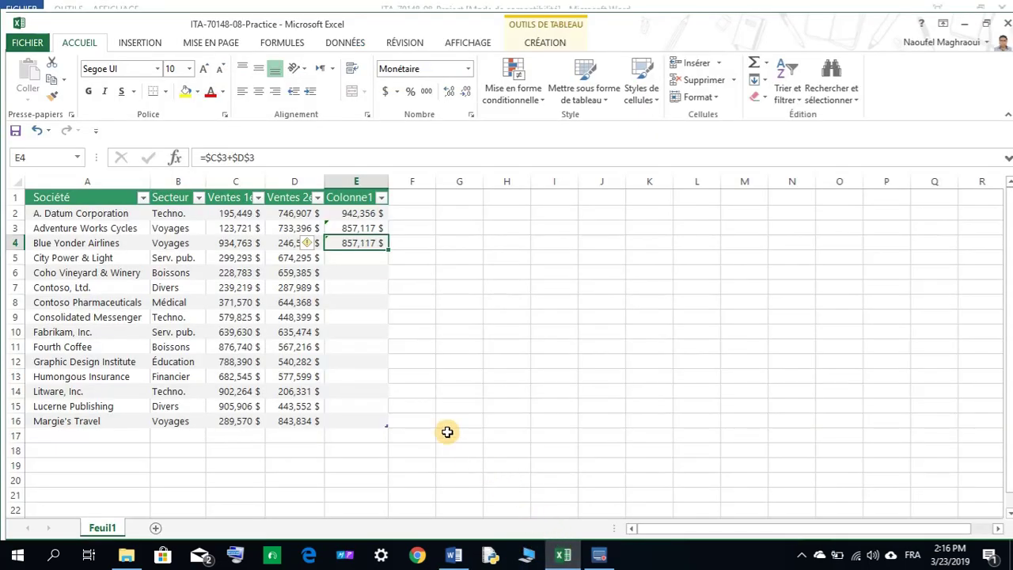
click(562, 554)
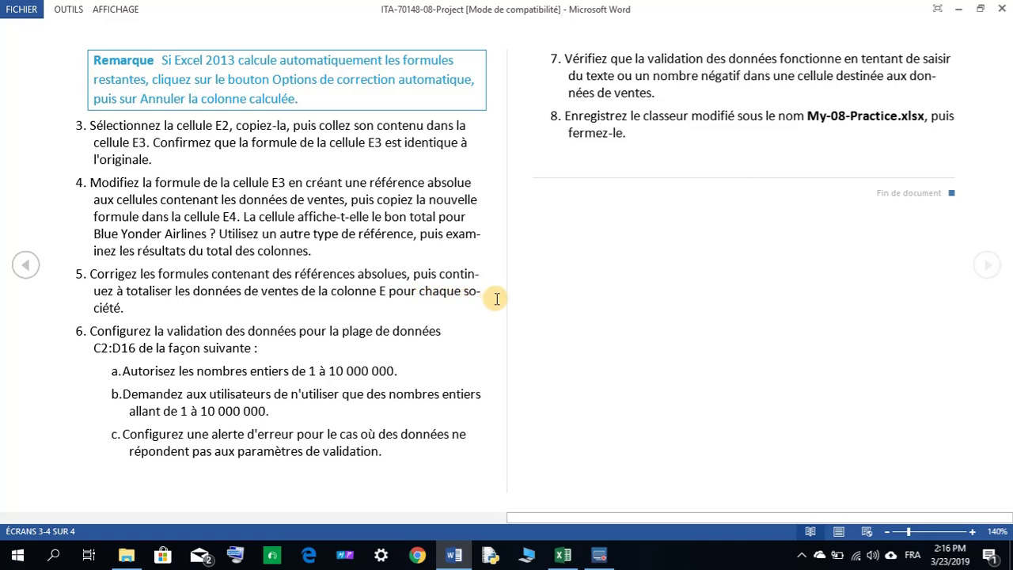
click(562, 554)
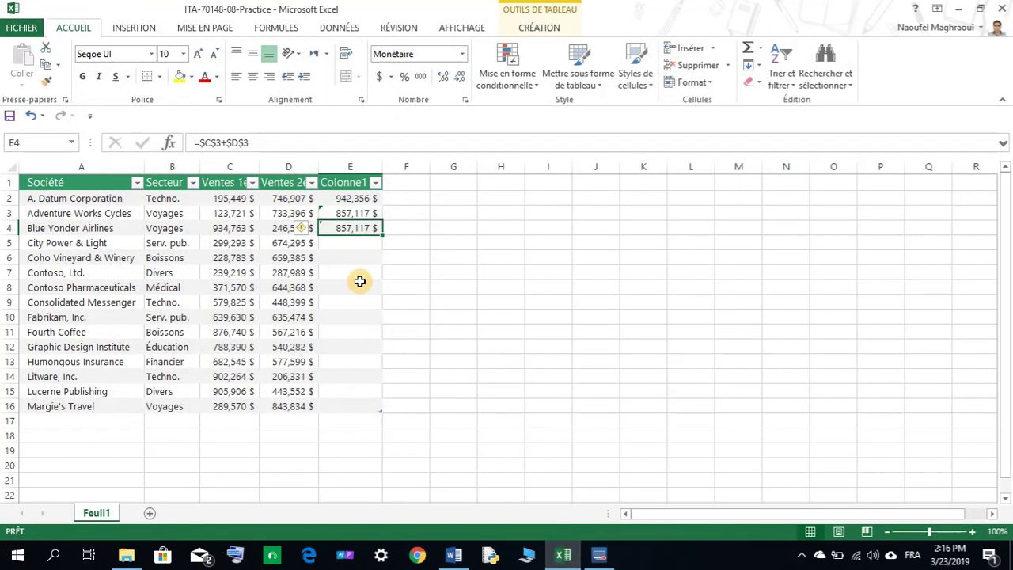
drag(346, 198, 353, 227)
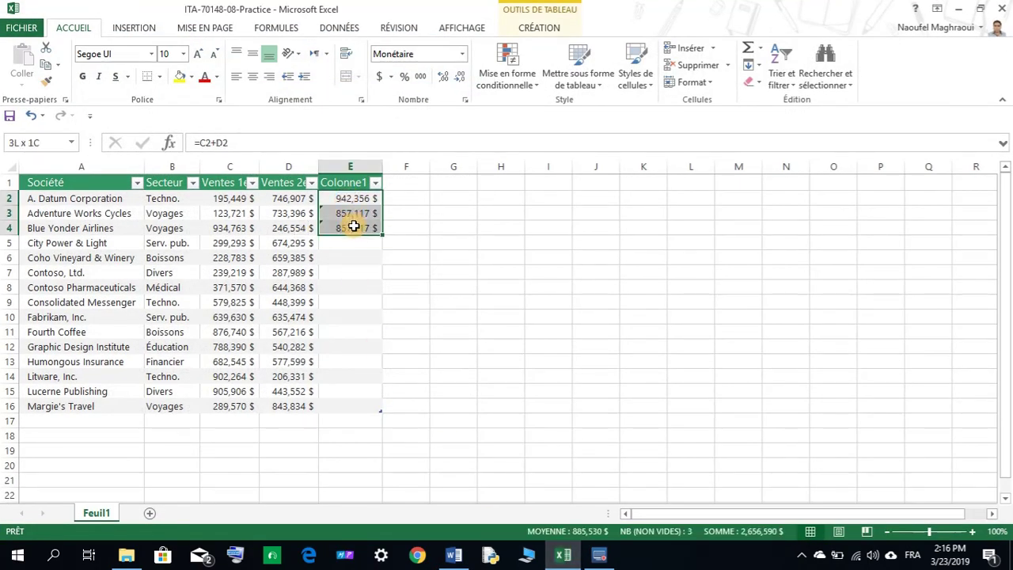
key(Delete)
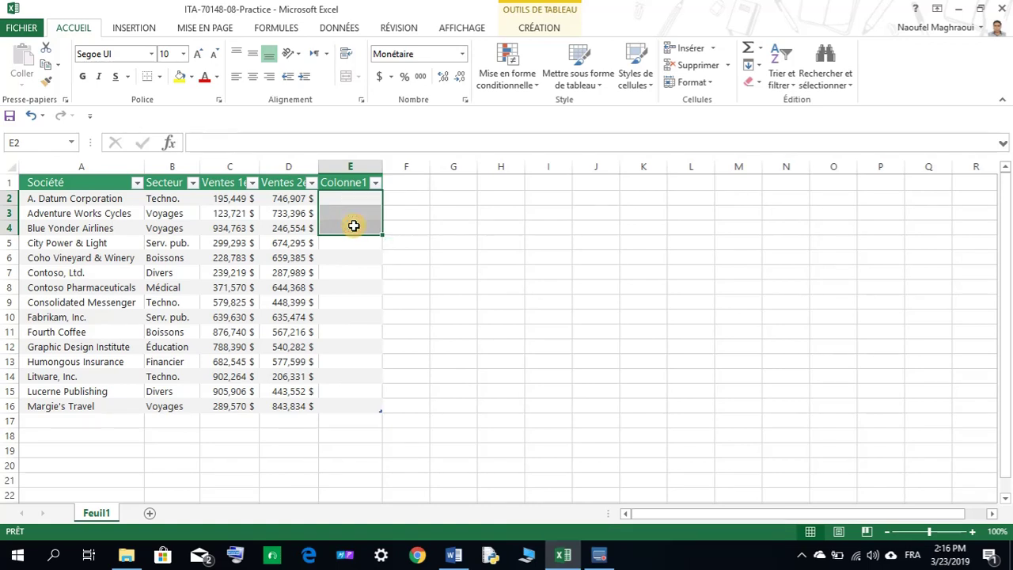
Total both quarters for every company in column E with the formula =C2+D2 in cell E2, and check the formulas in E2:E4
click(369, 200)
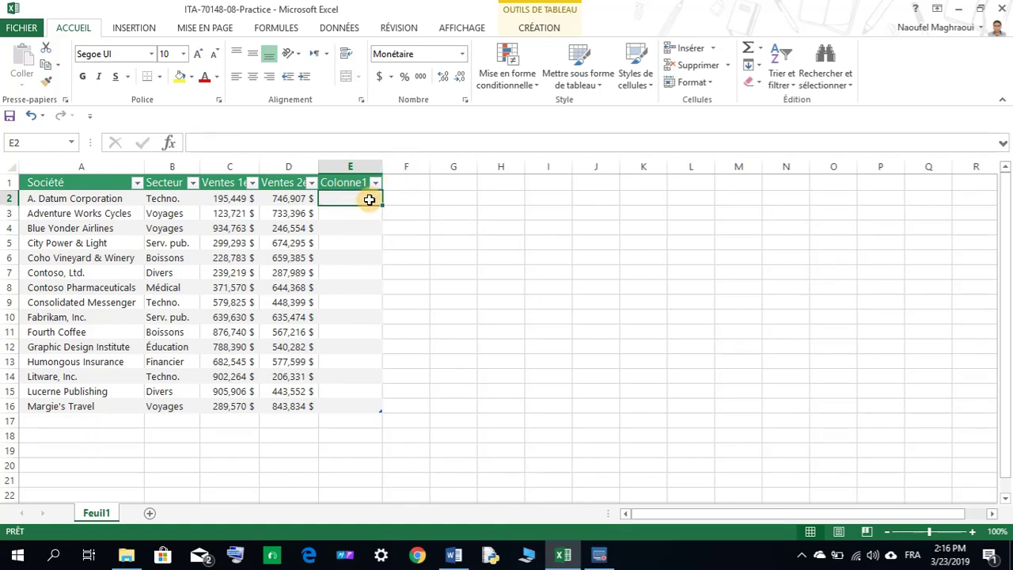
text(=)
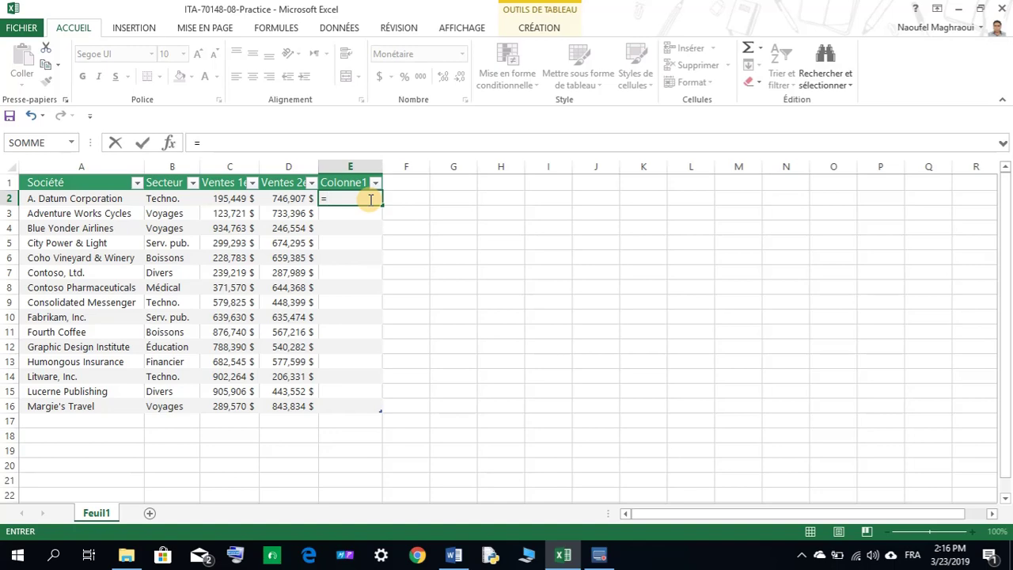
text(c2+)
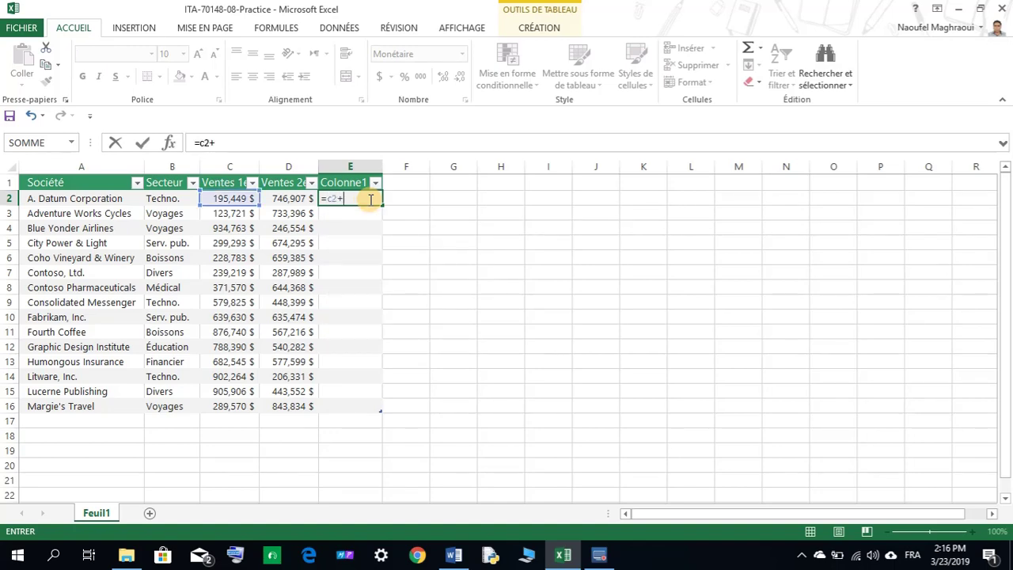
text(d2)
key(Return)
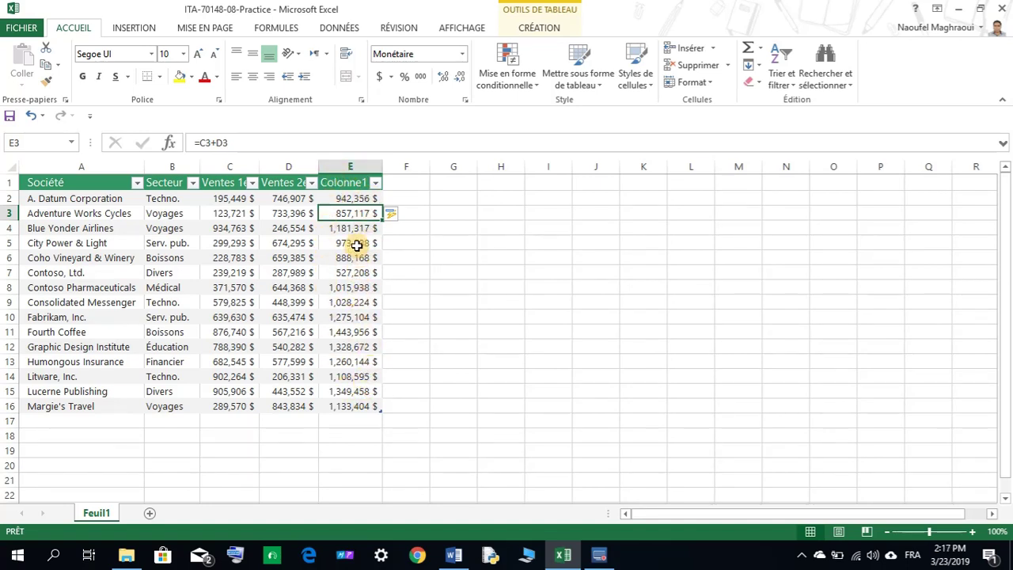
click(352, 197)
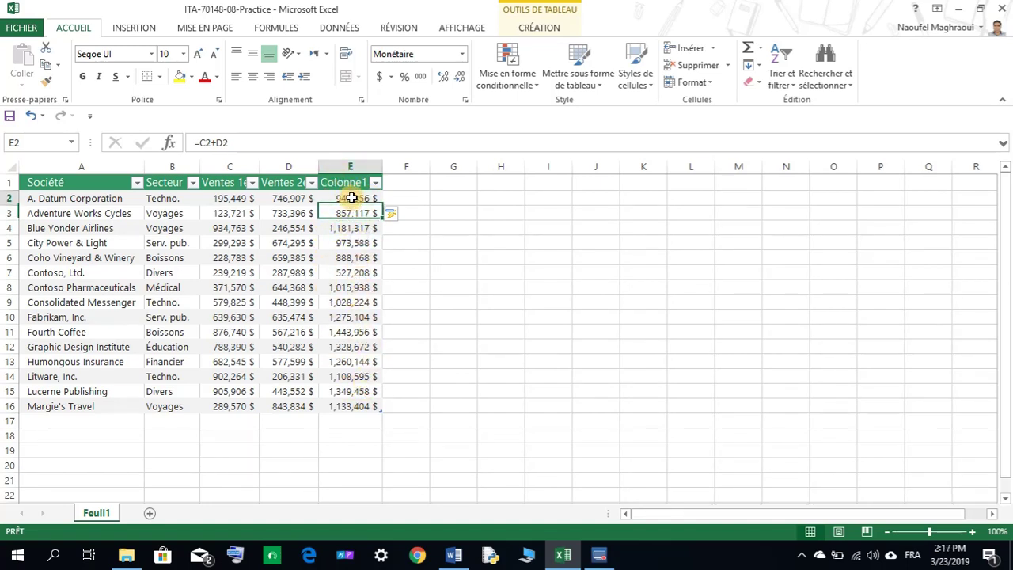
click(351, 213)
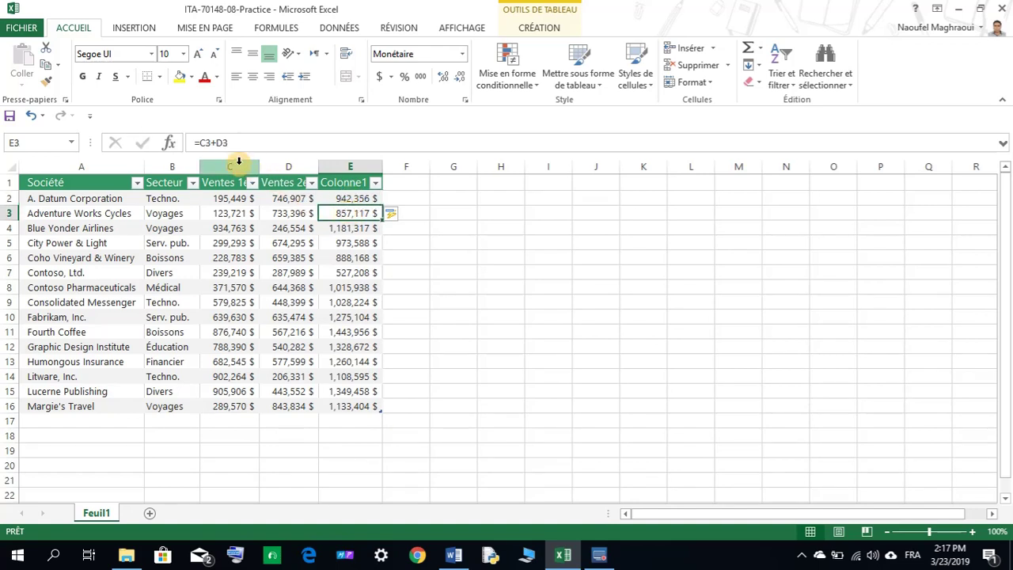
click(342, 229)
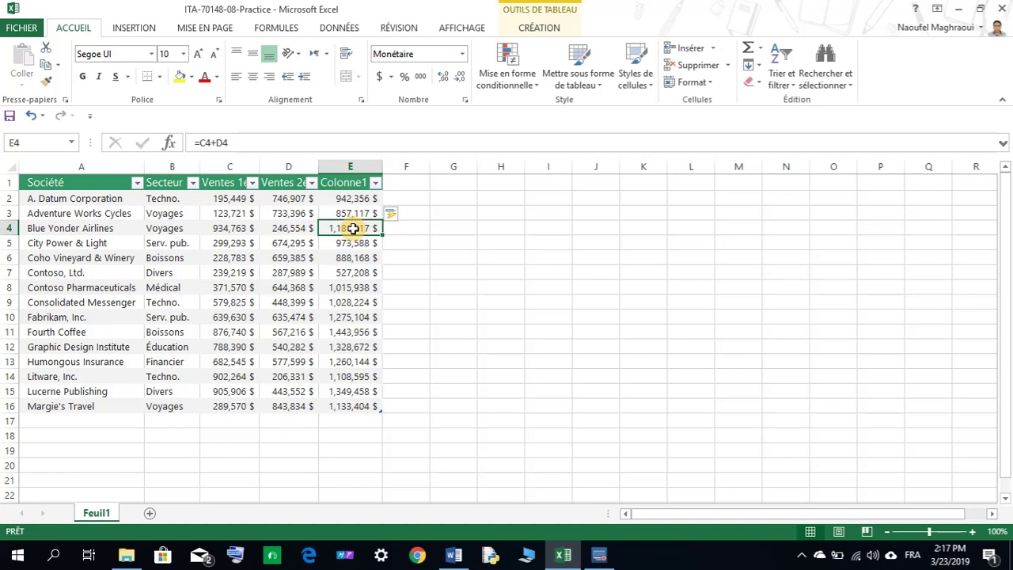
Read instruction 6 in the Word document and select the sales range C2:D16 in the Excel workbook
click(453, 554)
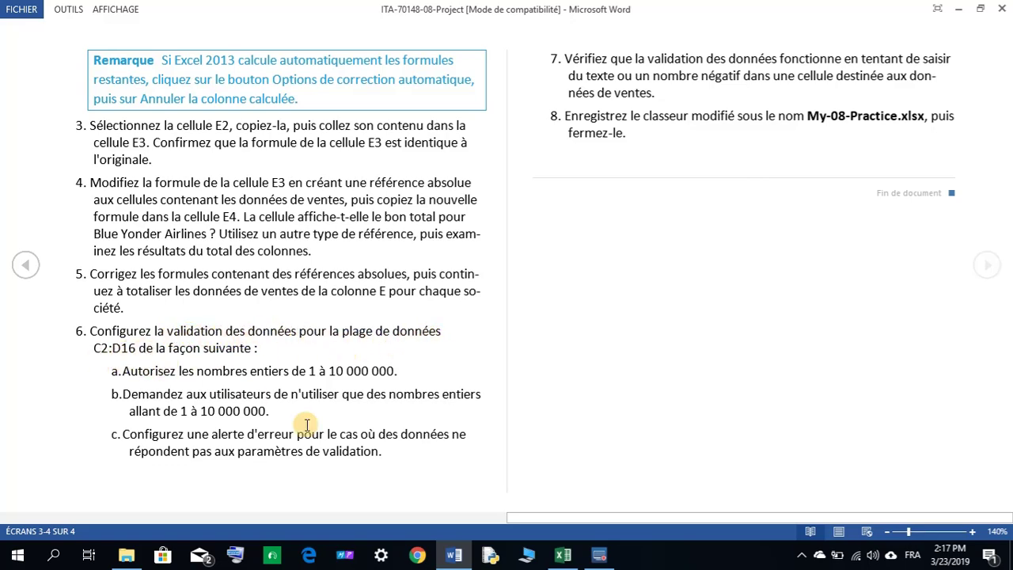
click(556, 556)
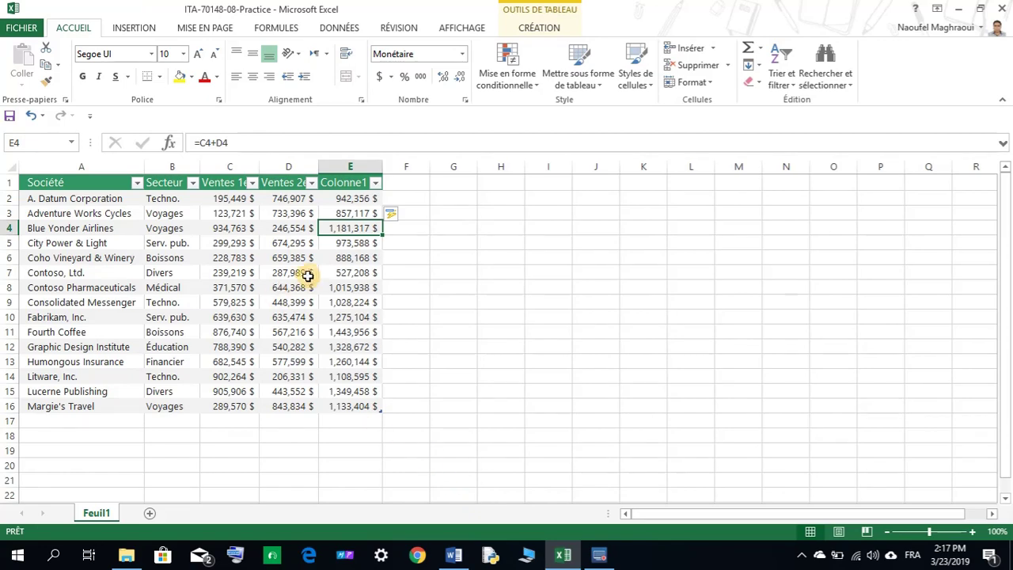
drag(224, 200, 295, 406)
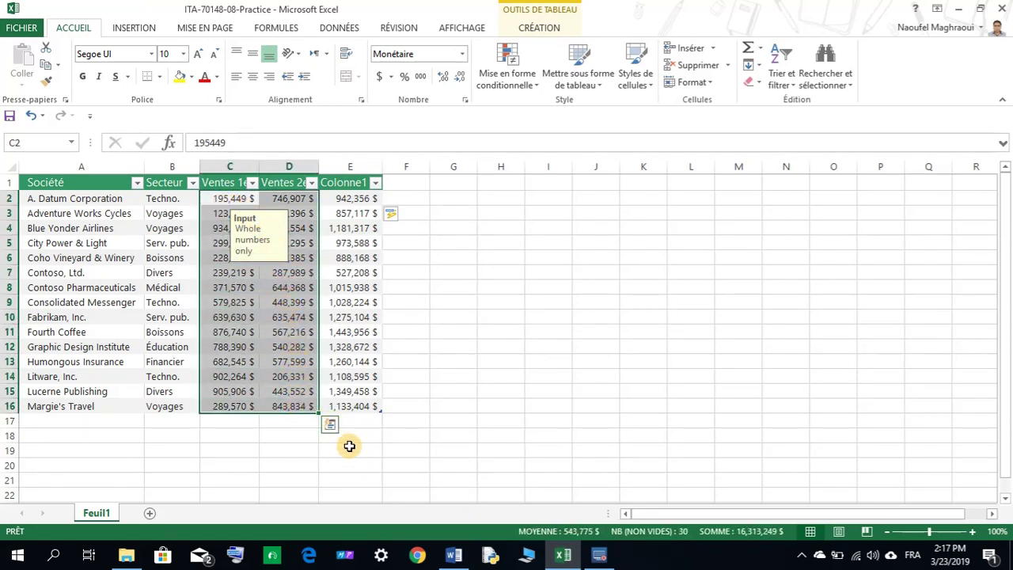
click(454, 555)
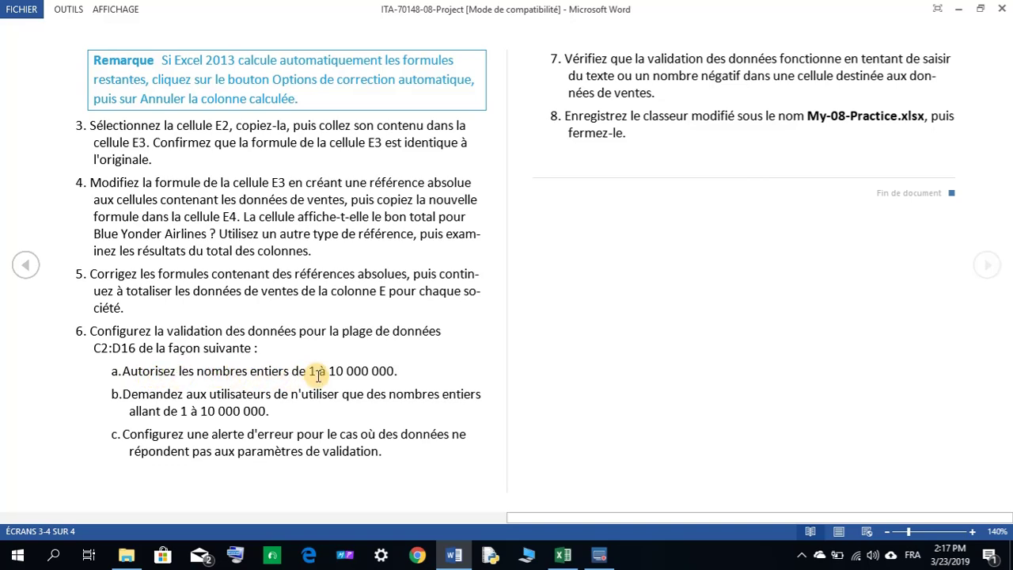
click(563, 555)
click(455, 556)
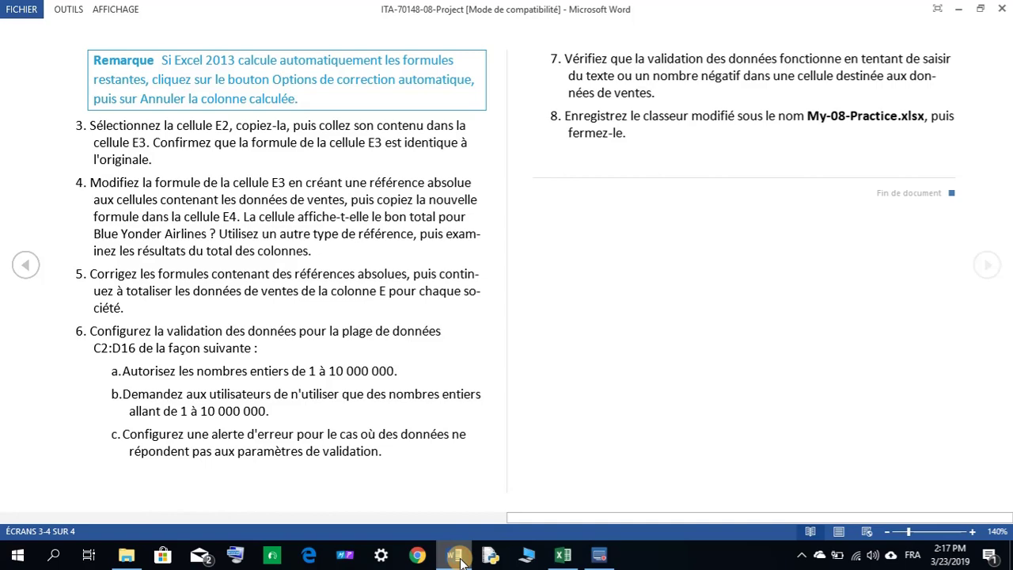
click(563, 554)
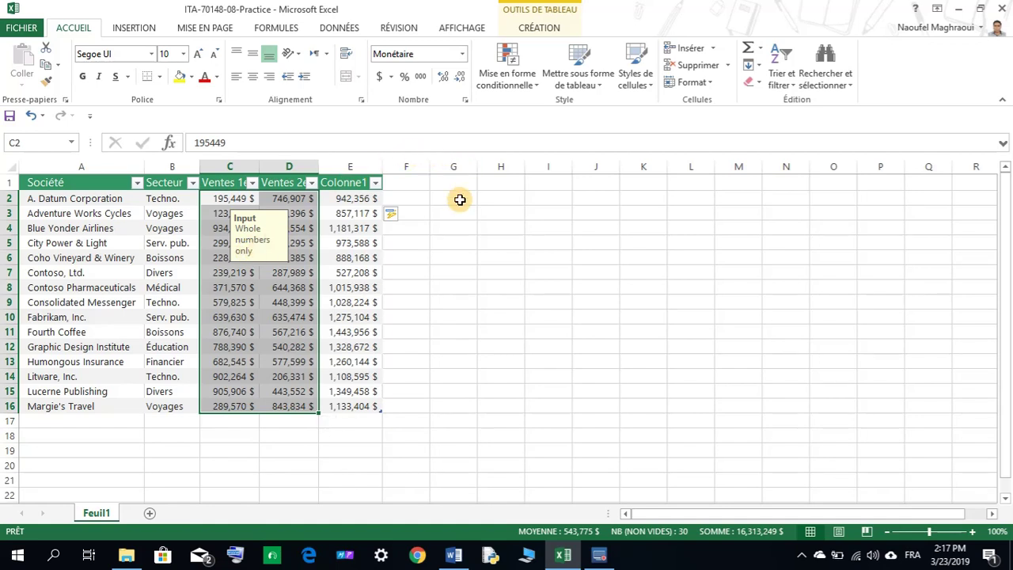
Open the data validation settings for the selected range and set the maximum whole number to 10000000
click(334, 30)
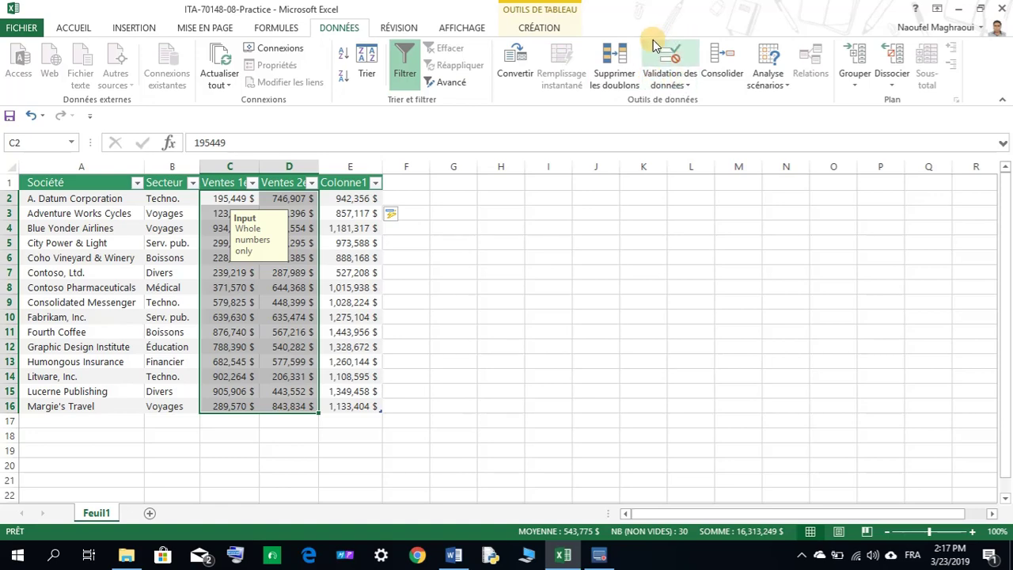
click(687, 83)
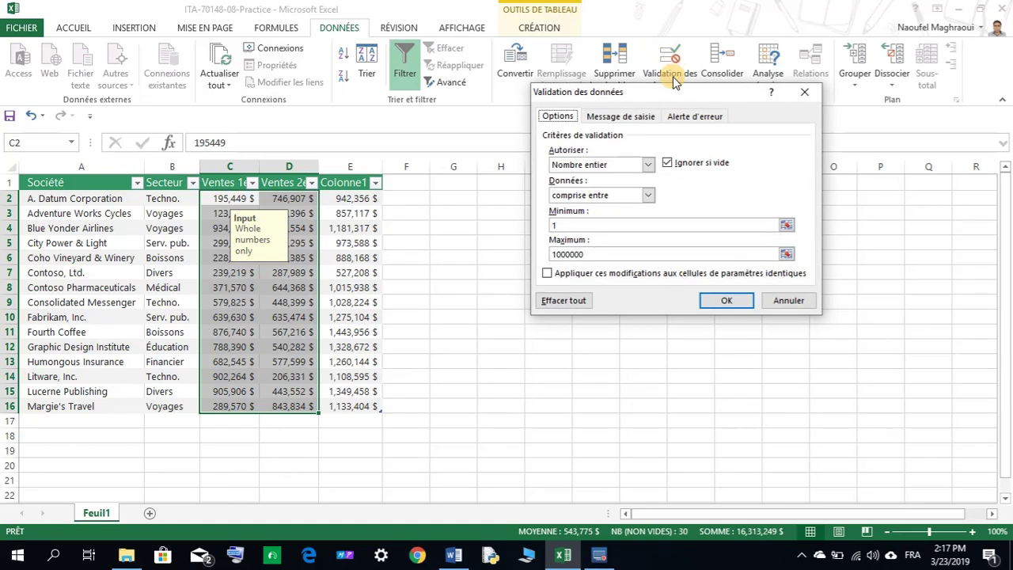
drag(667, 94, 570, 92)
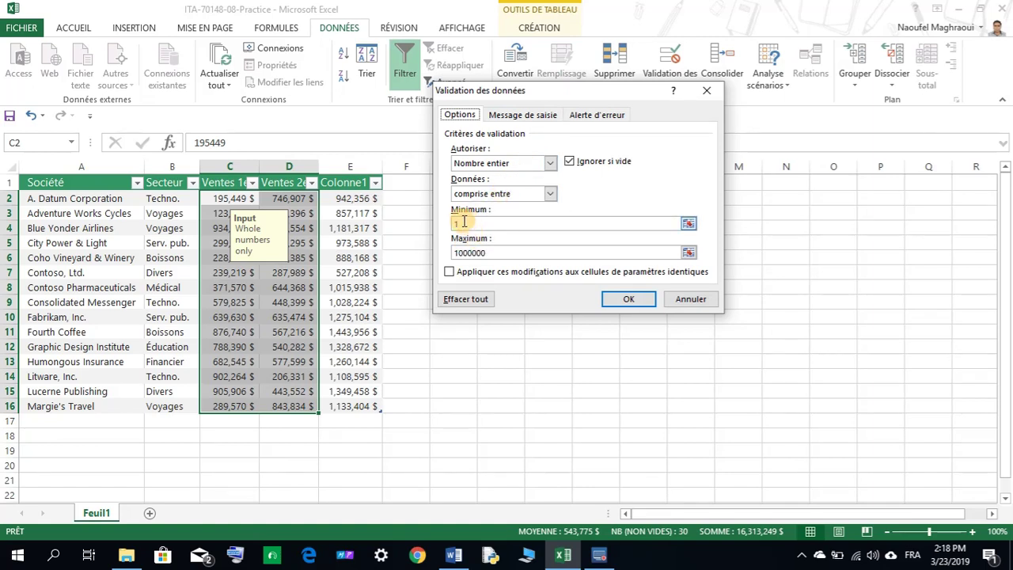
click(472, 251)
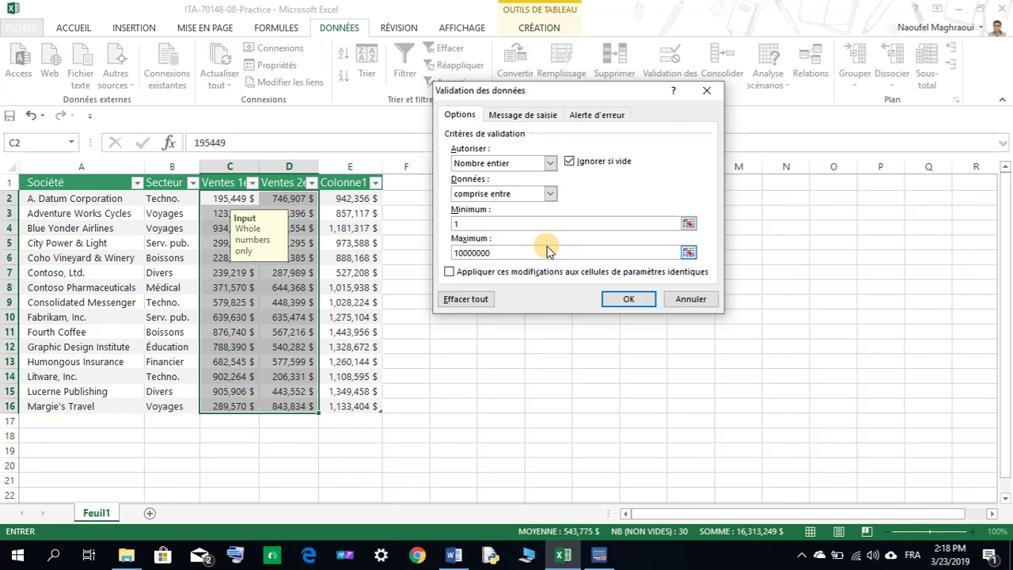
Copy the text "n'utiliser que des nombres entiers allant de 1 à 10 000 000" from instruction 6b in the Word document
click(456, 556)
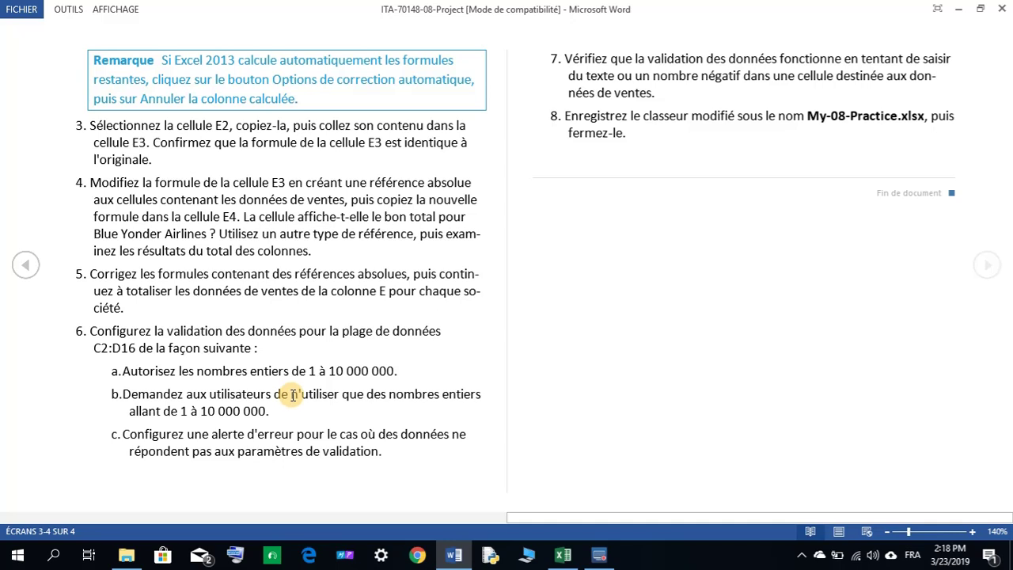
drag(292, 396, 266, 410)
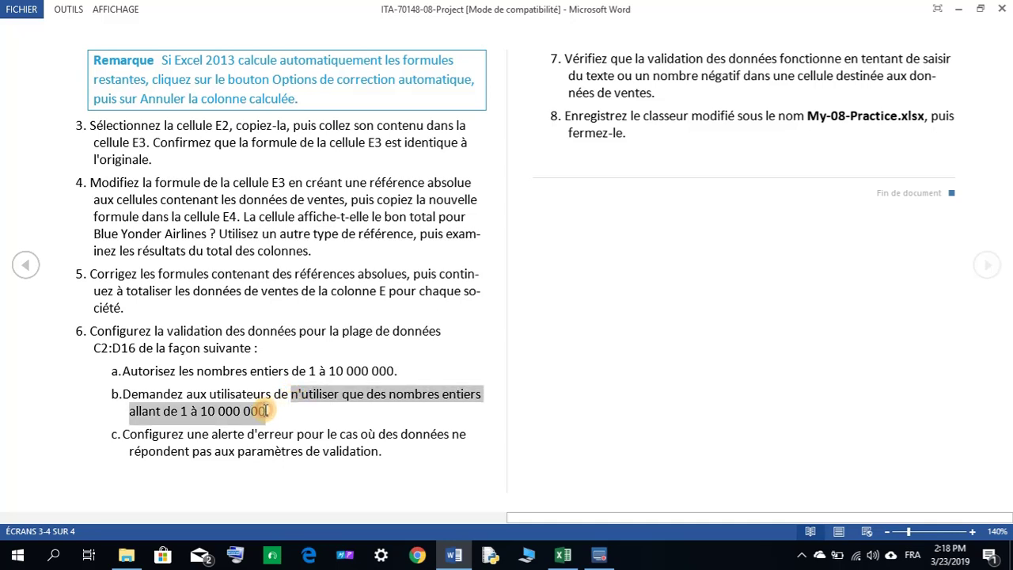
right_click(246, 409)
click(277, 419)
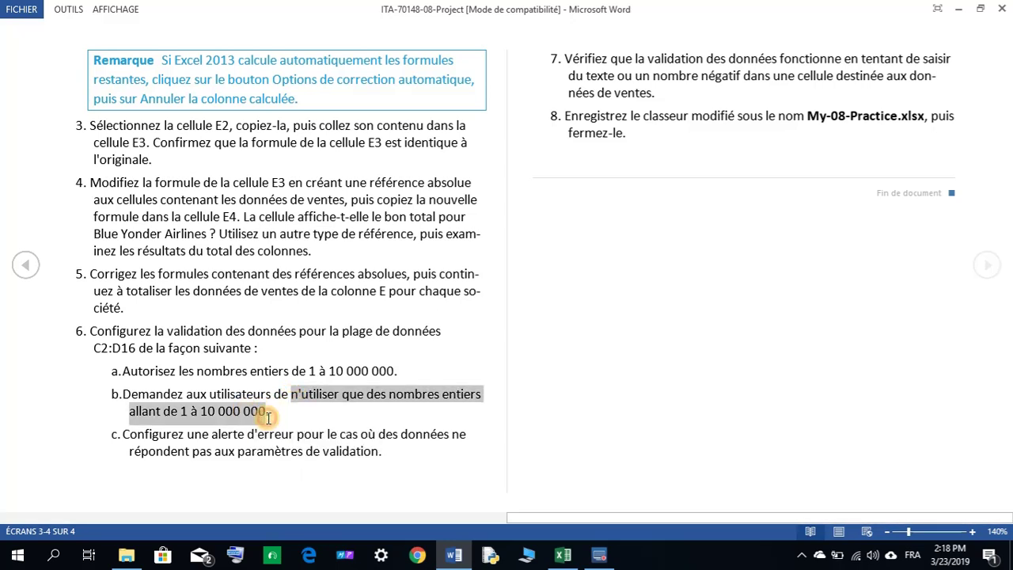
In Excel, replace the validation's input message with the copied text, title it Attention and capitalize the message's first letter
click(563, 554)
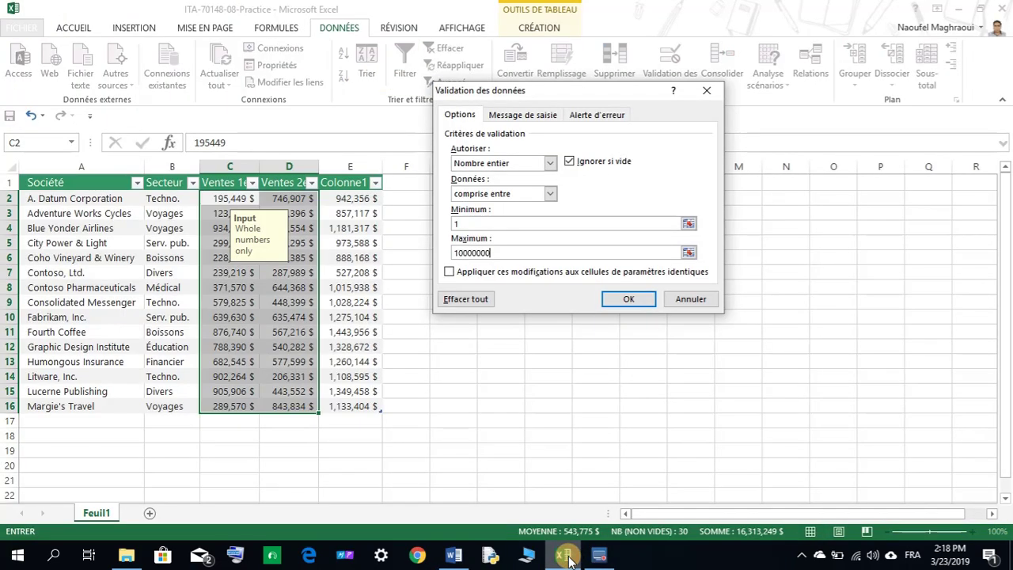
click(519, 116)
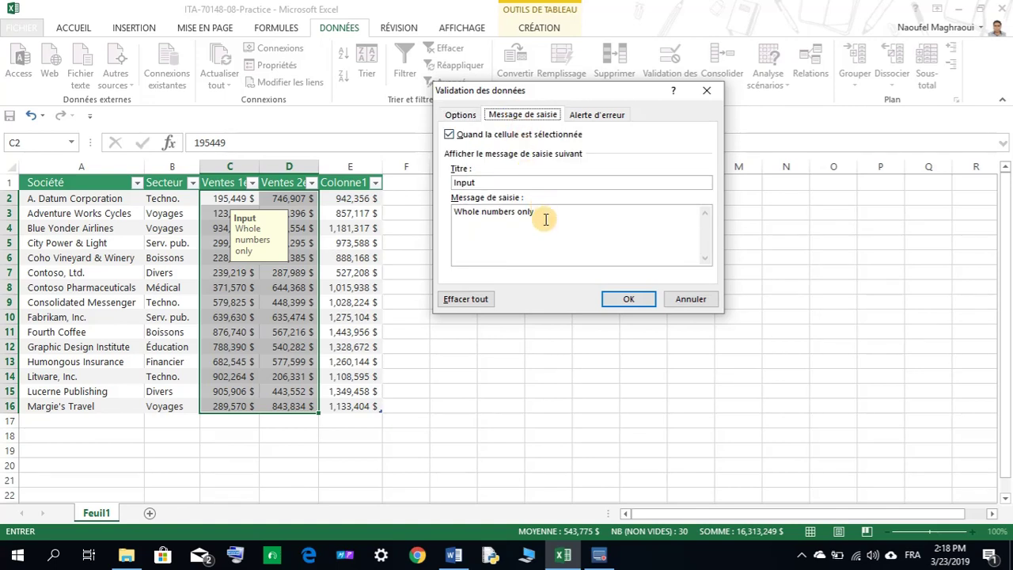
drag(543, 214, 453, 218)
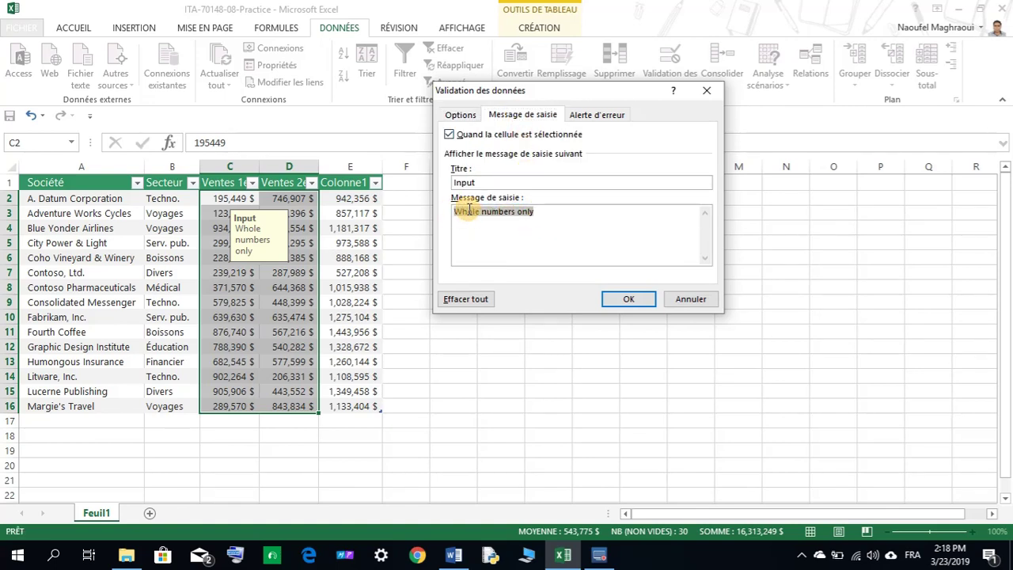
right_click(462, 213)
click(503, 252)
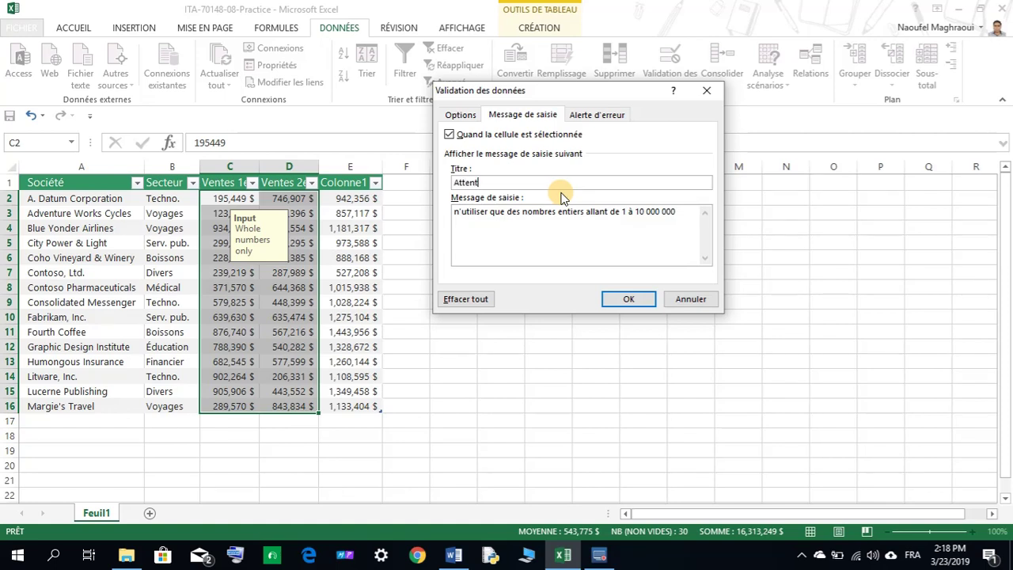
click(459, 210)
key(BackSpace)
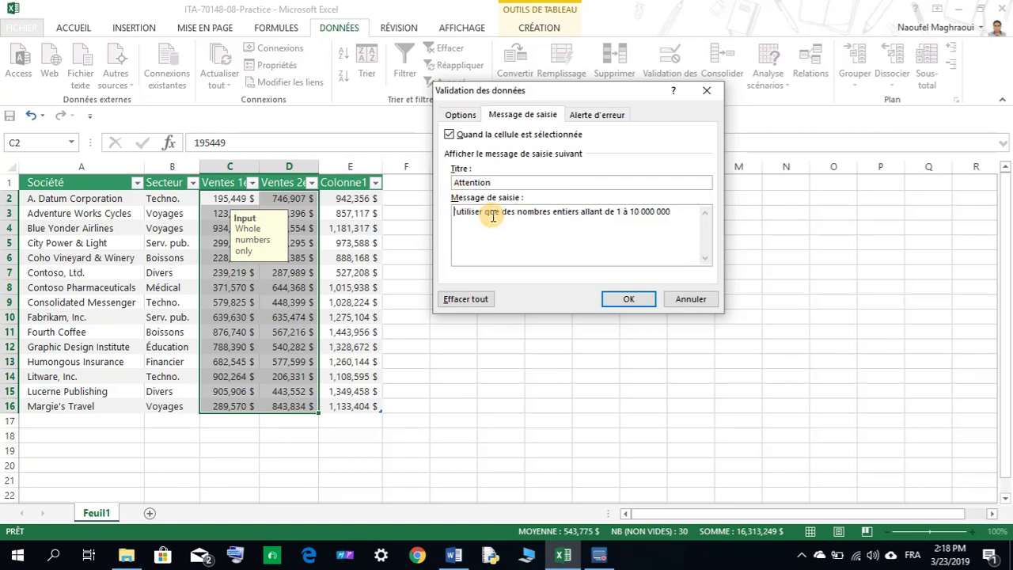
text(N)
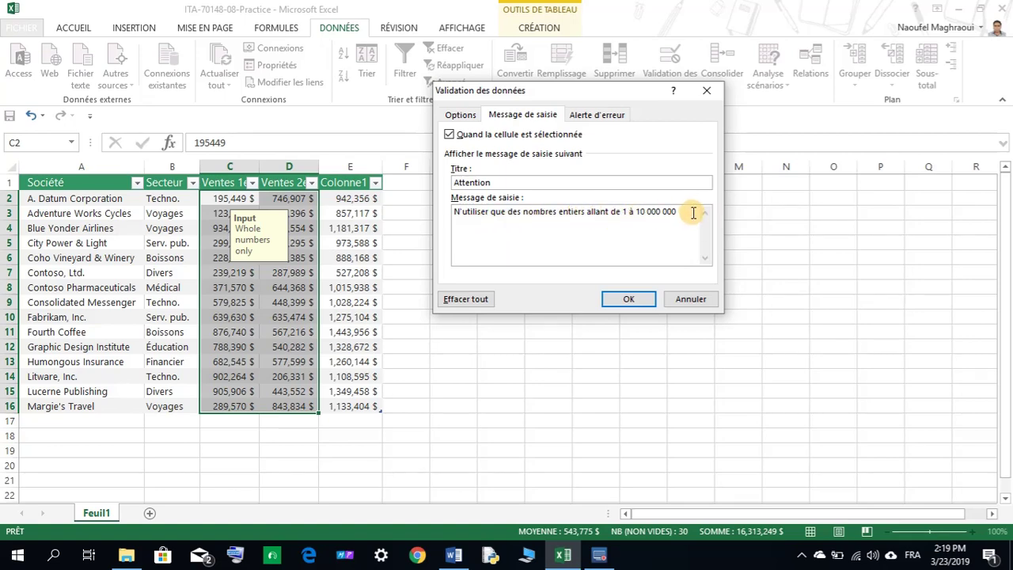
Read instruction 6c in the Word document and open the error alert settings of the data validation in Excel
click(453, 554)
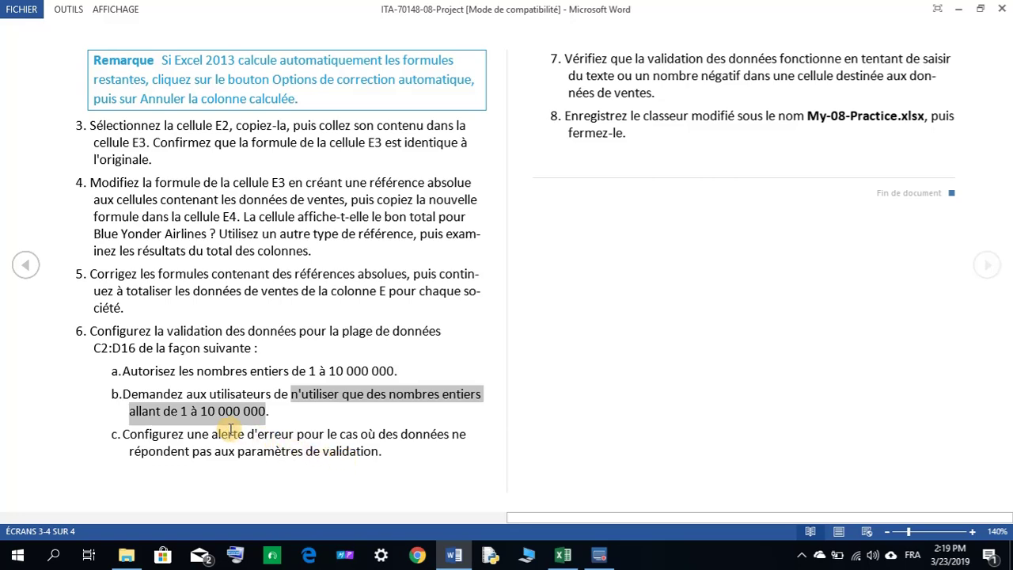
click(563, 556)
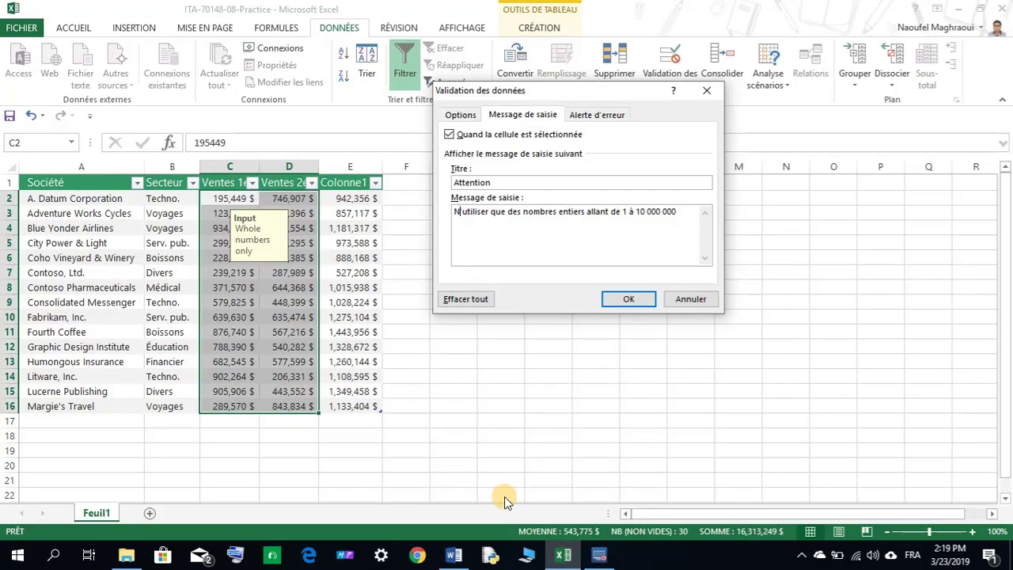
click(600, 114)
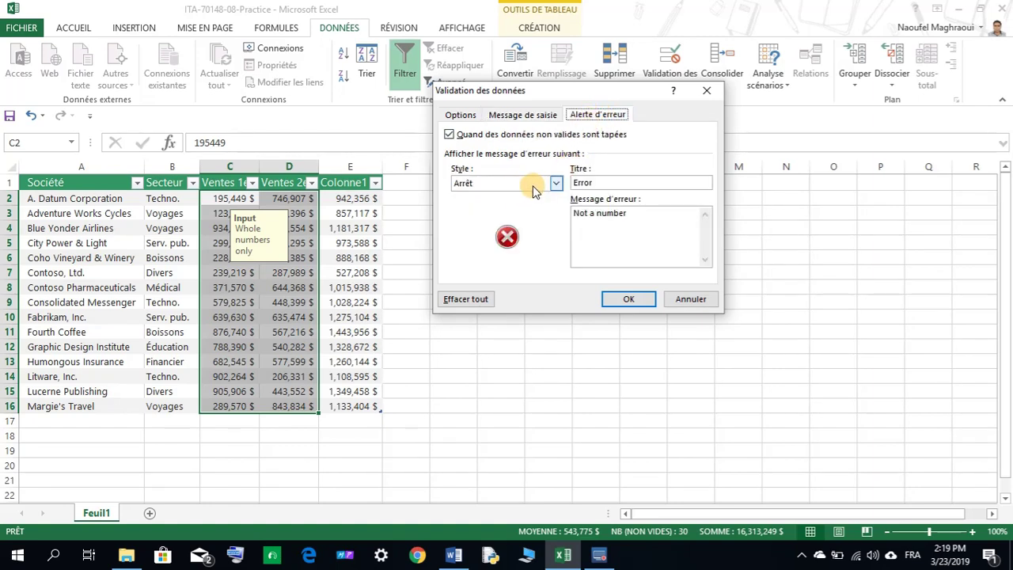
Try the Avertissement and Informations styles for the error alert and set the style back to Arrêt
click(555, 184)
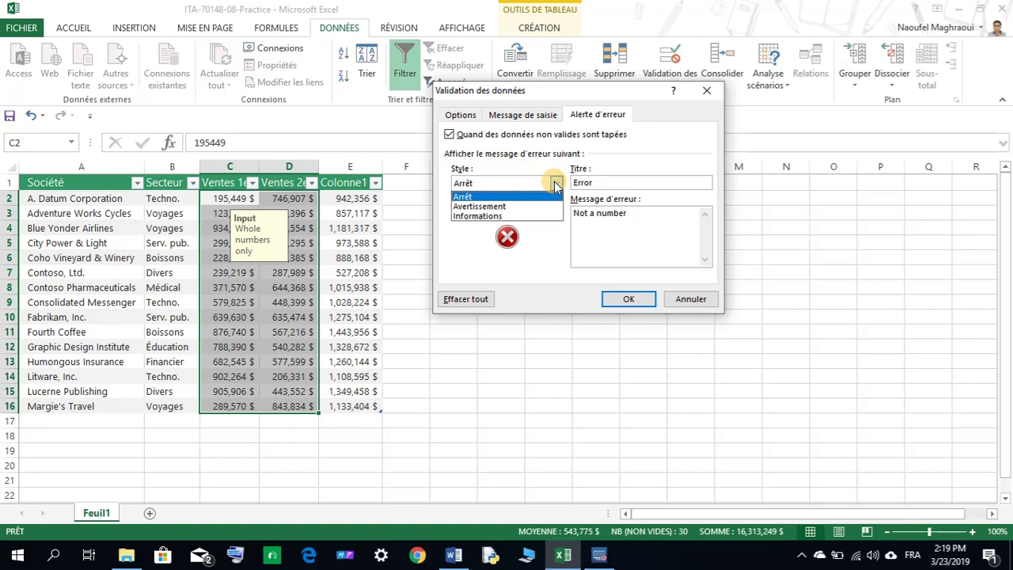
click(519, 204)
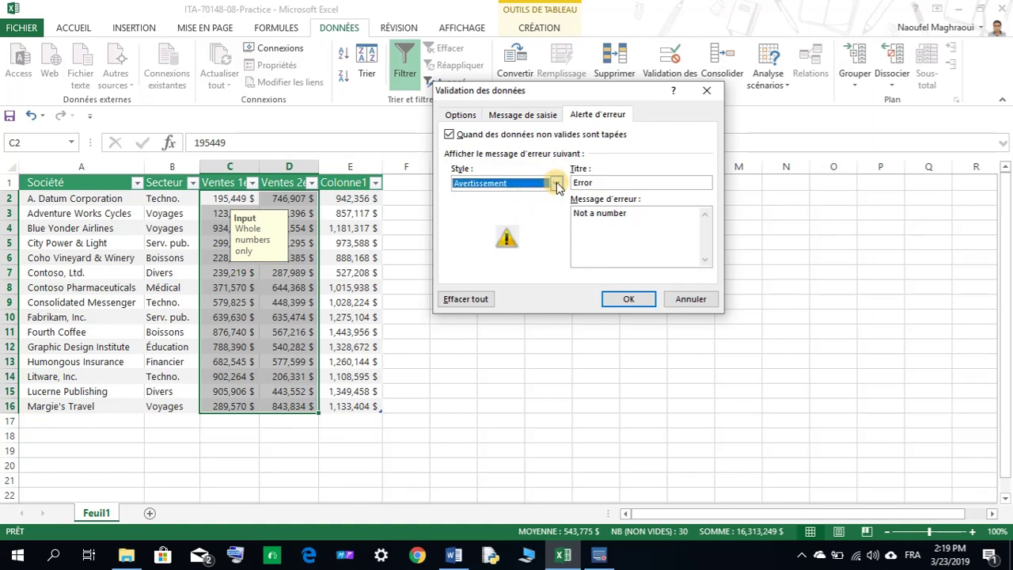
click(556, 183)
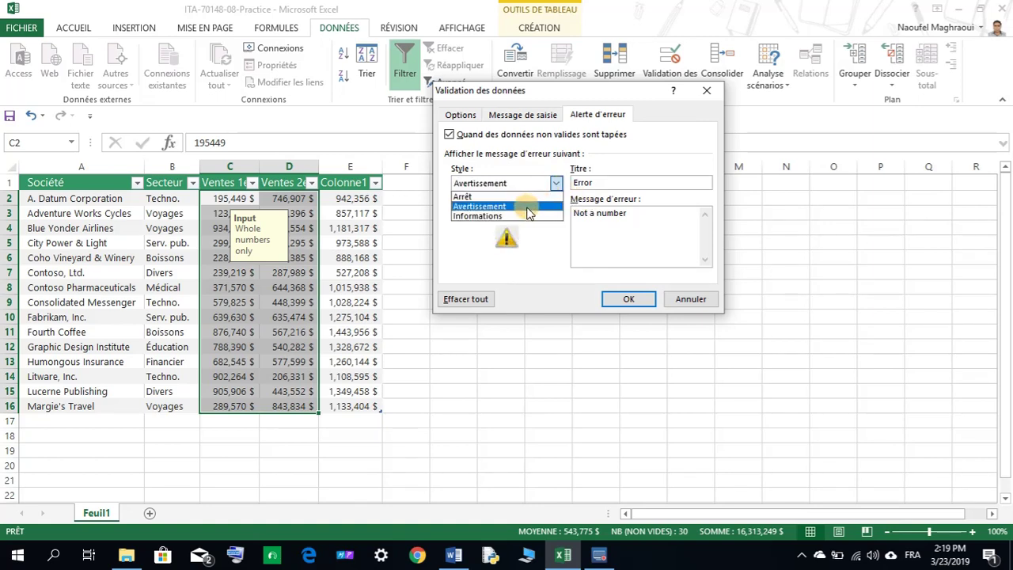
click(523, 216)
click(556, 182)
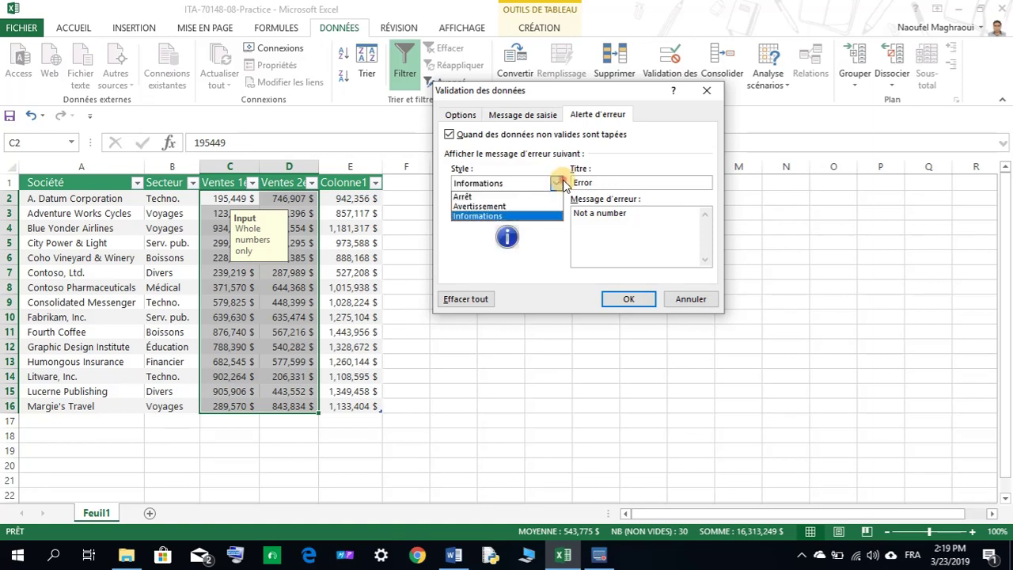
click(511, 198)
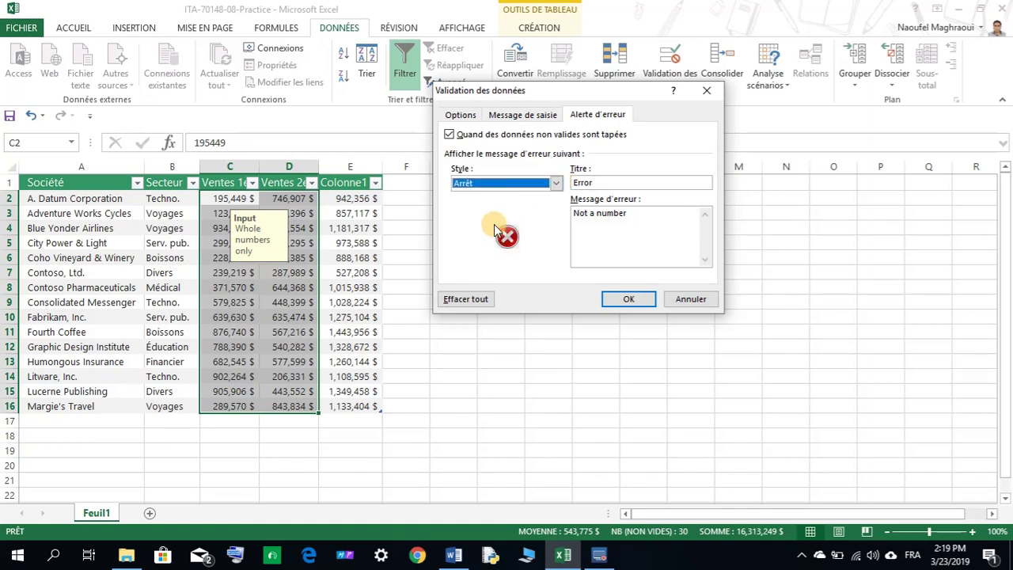
Set the error alert's title to Erreur
drag(605, 182, 560, 182)
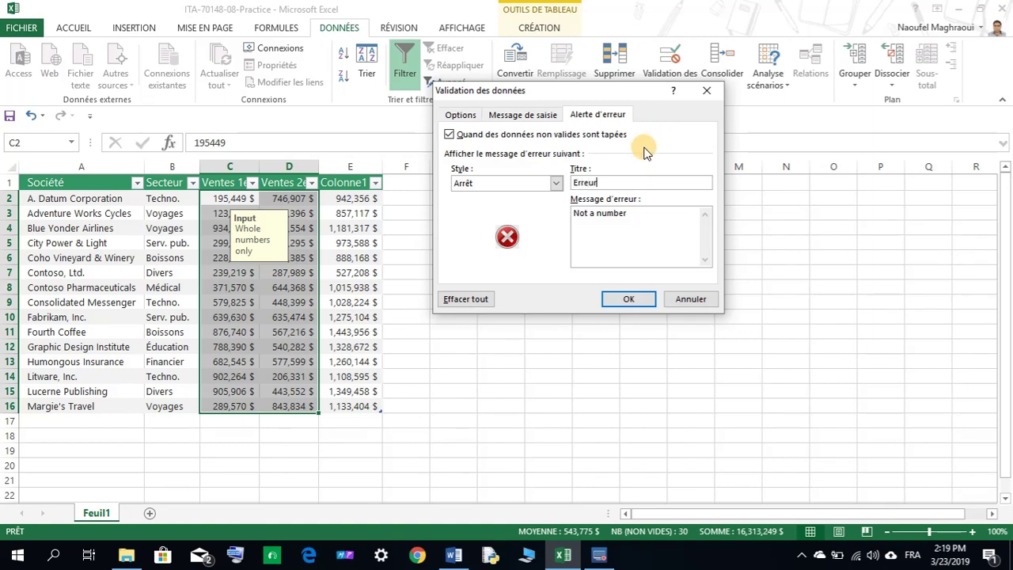
Replace the error alert's message with the copied text and capitalize its first letter, starting it with N'utiliser
drag(631, 214, 571, 215)
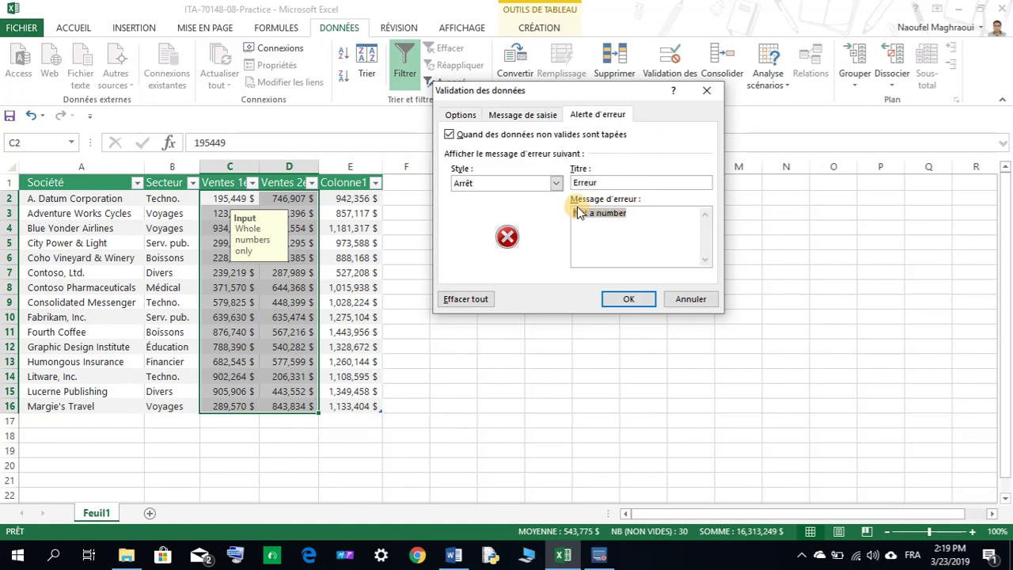
right_click(587, 210)
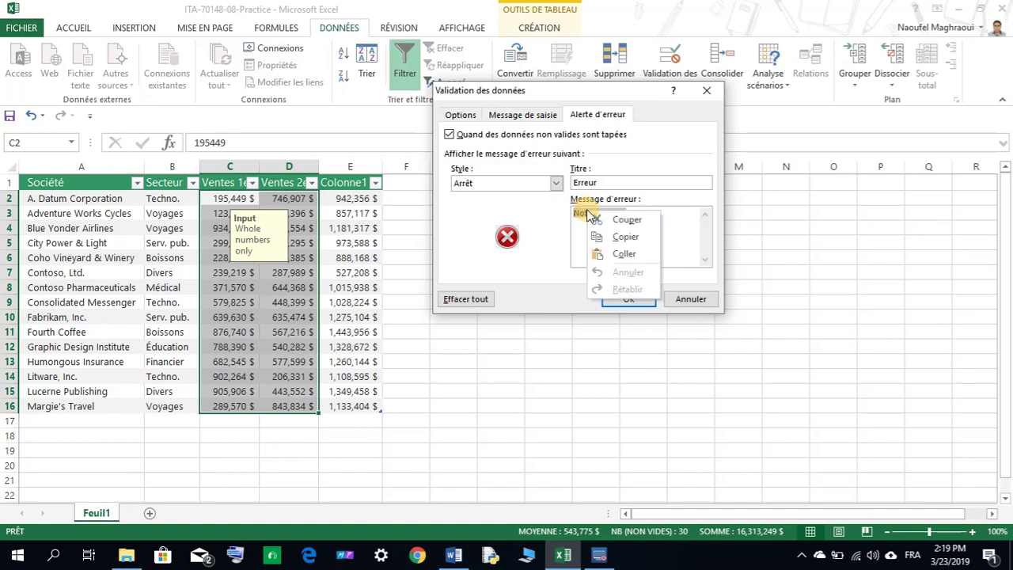
click(621, 252)
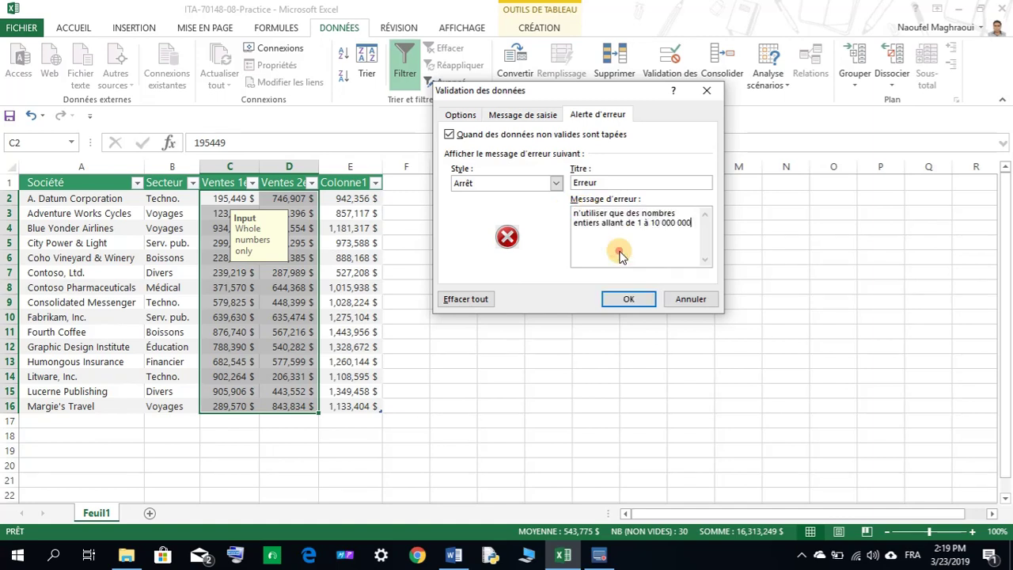
click(577, 214)
key(BackSpace)
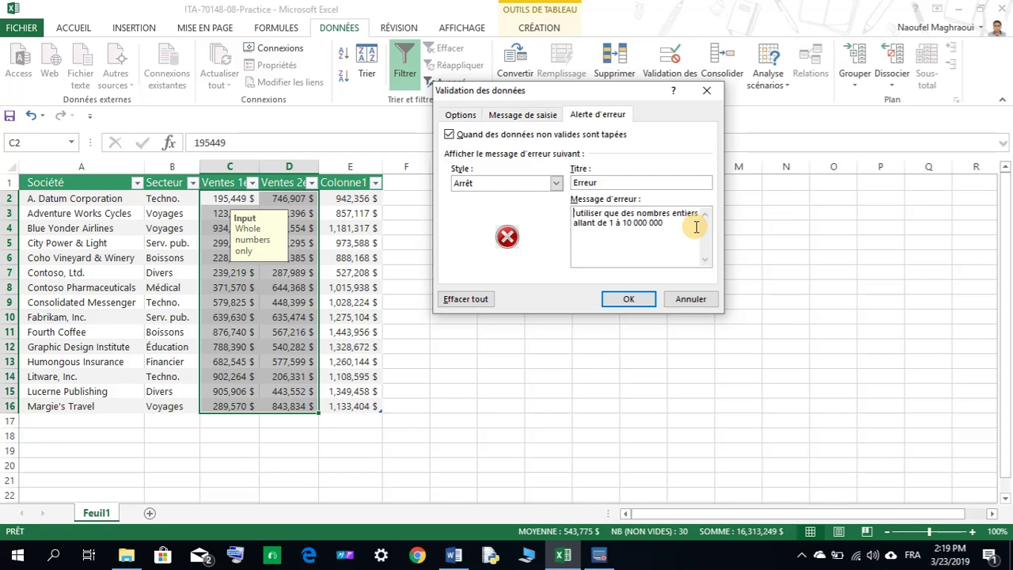
text(N)
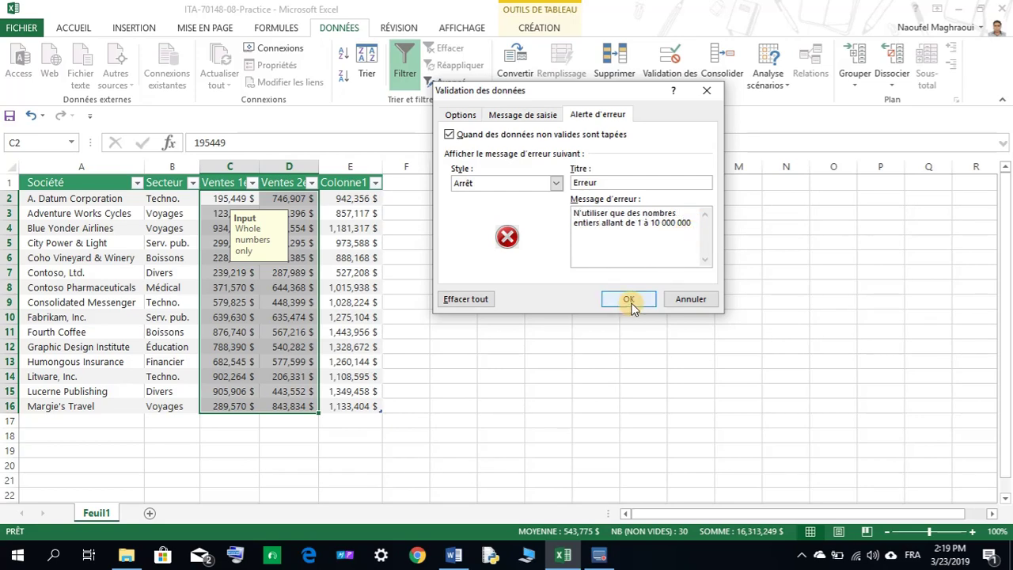
Check instruction 6c in the Word document, return to Excel and apply the data validation settings to the selected range
click(448, 558)
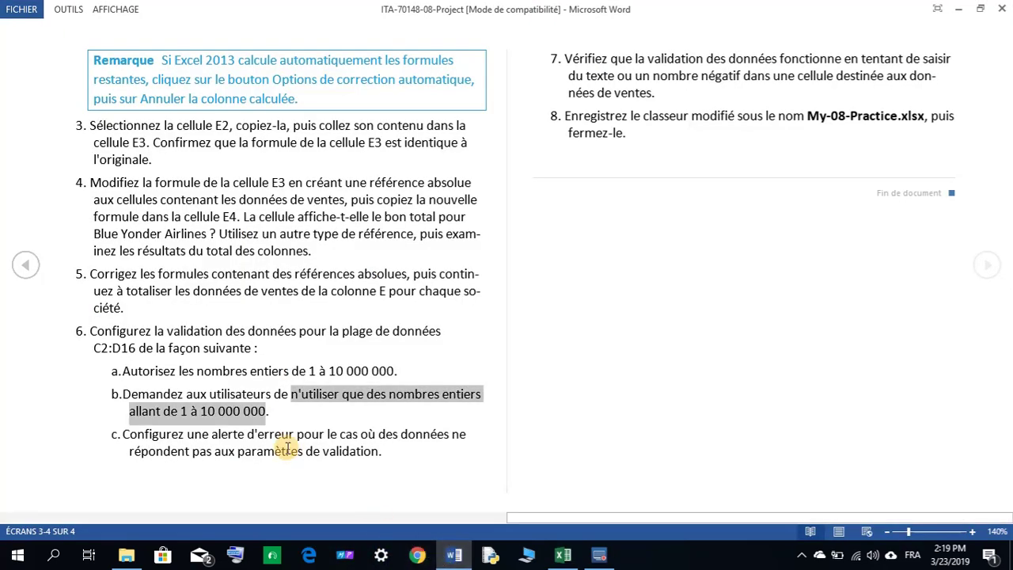
click(563, 556)
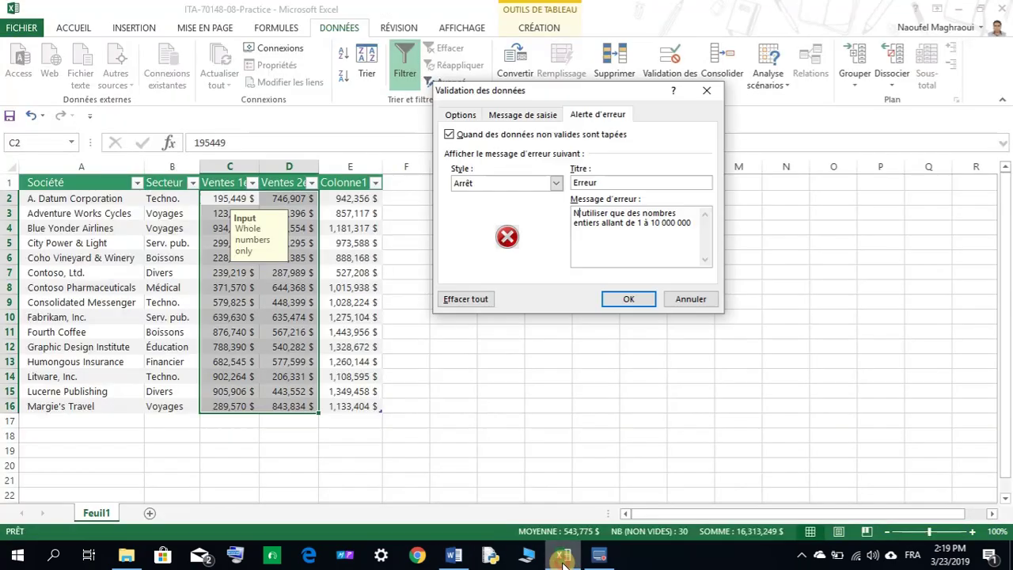
click(628, 300)
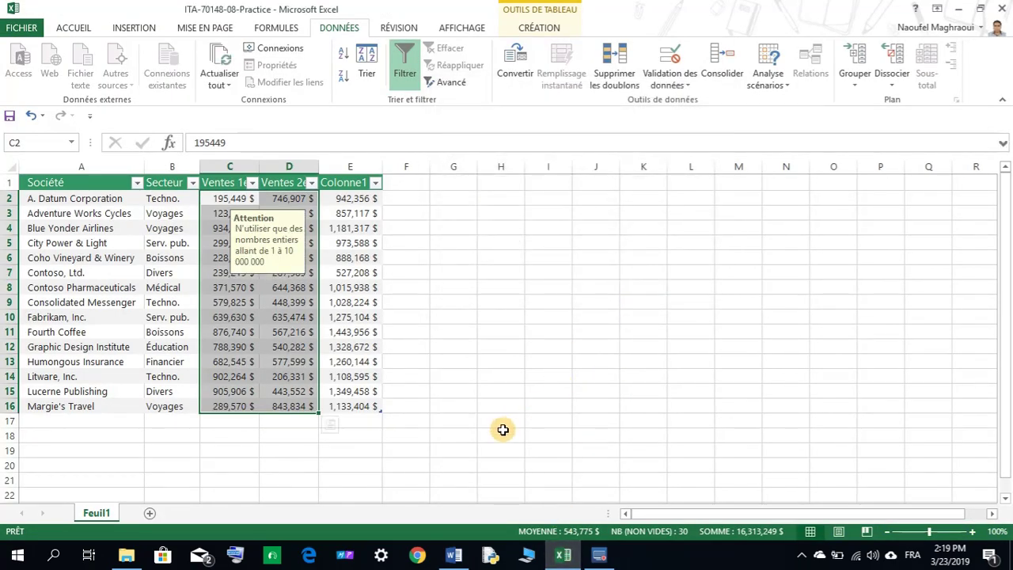
click(455, 258)
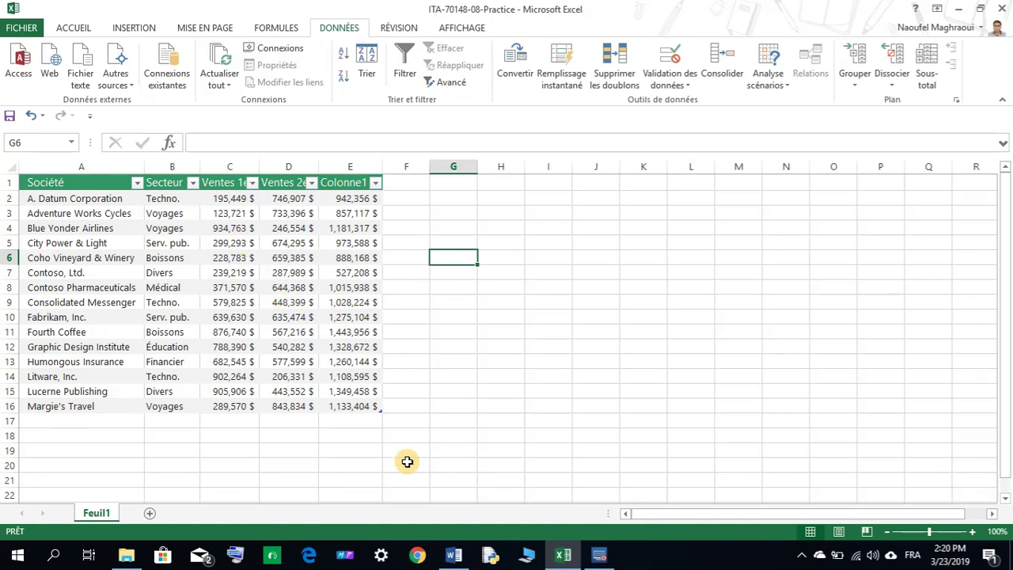
Read instruction 7 in Word and test the validation in Excel by trying to enter -12 in cell D7
click(452, 555)
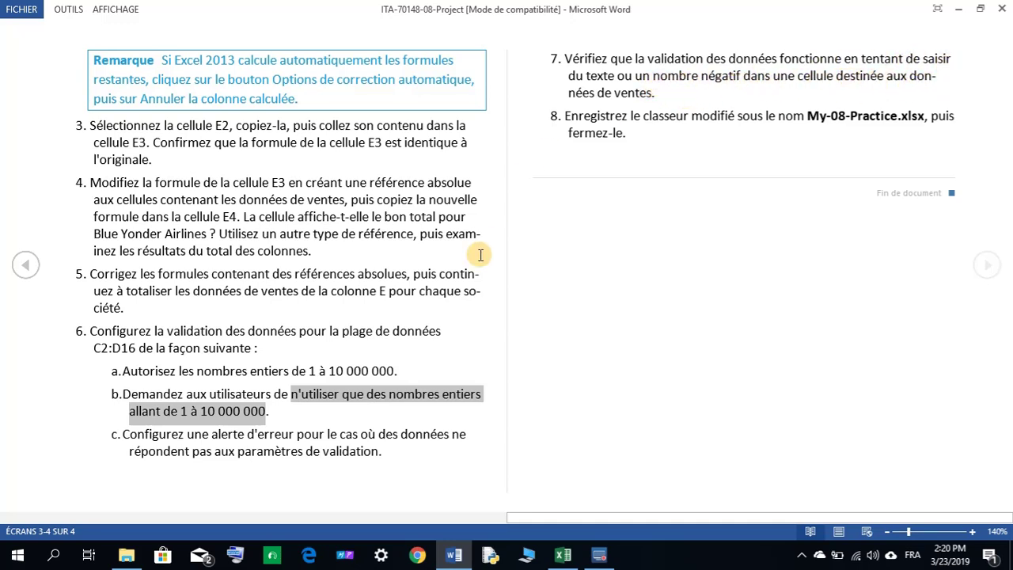
click(564, 554)
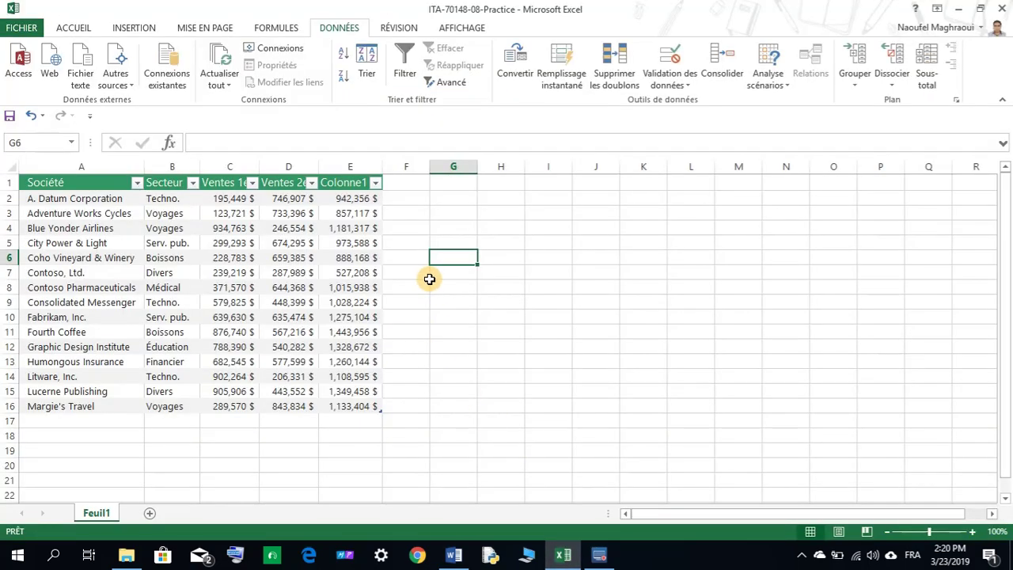
click(277, 273)
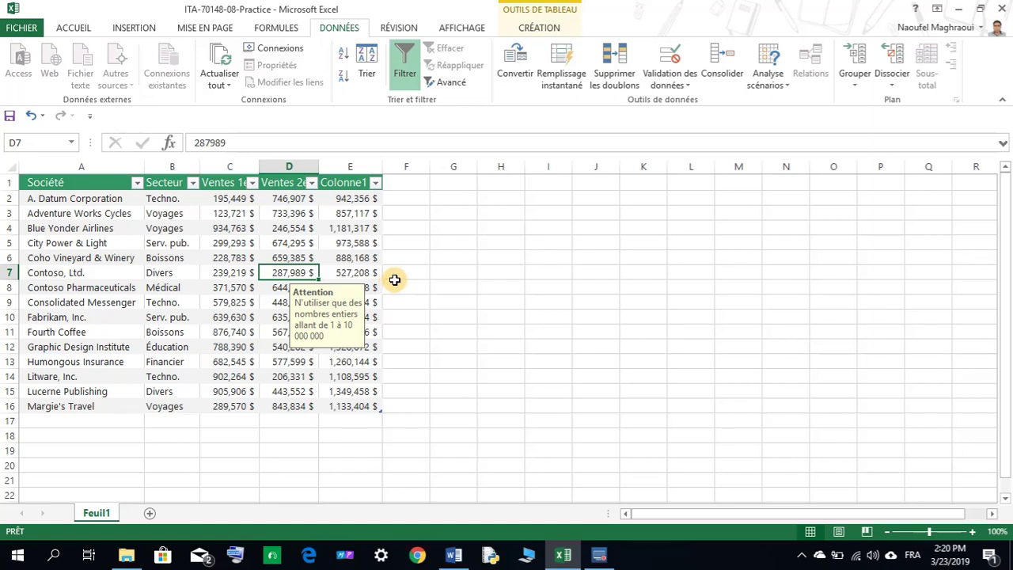
text(-1)
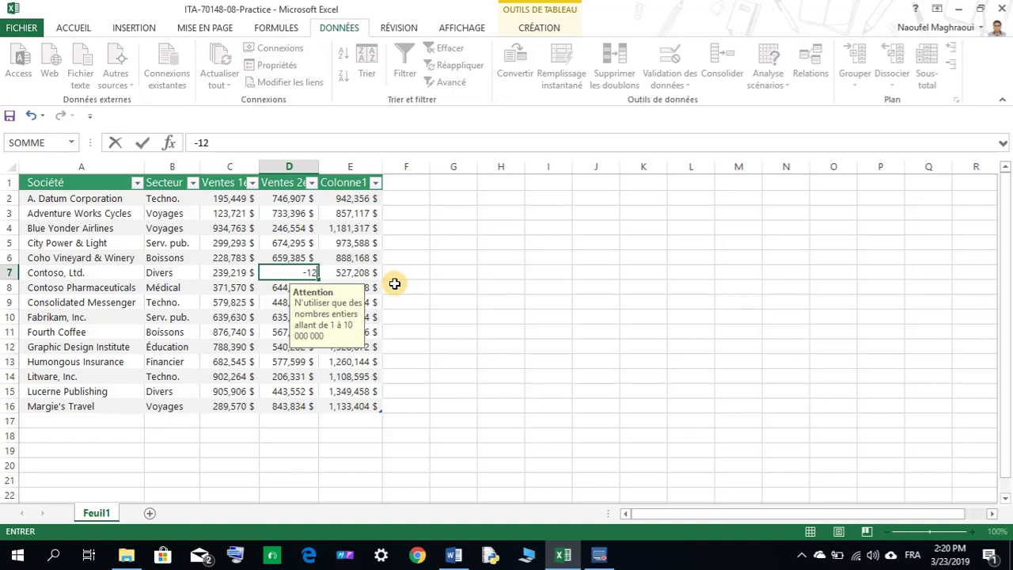
text(2)
key(Return)
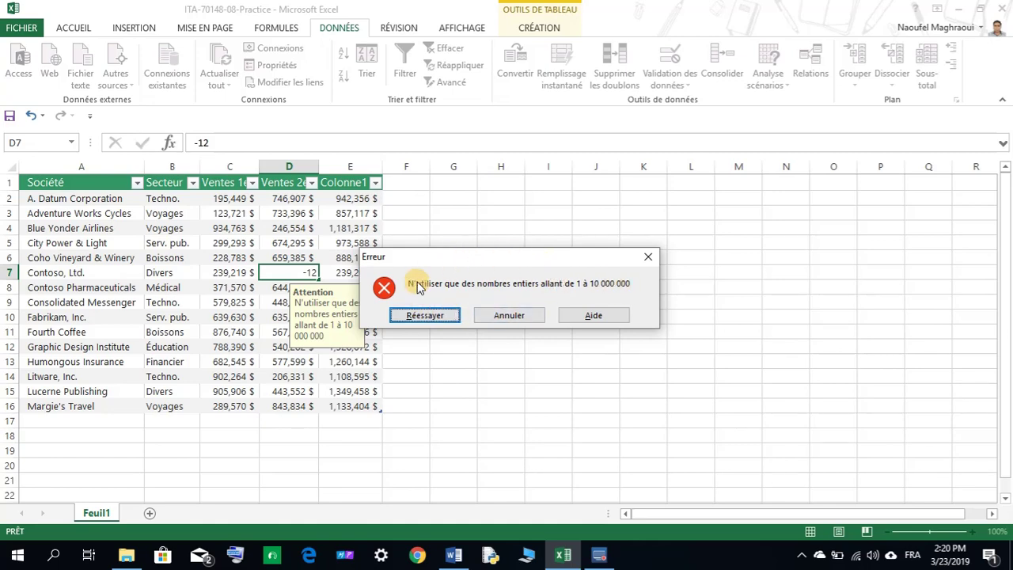
click(453, 554)
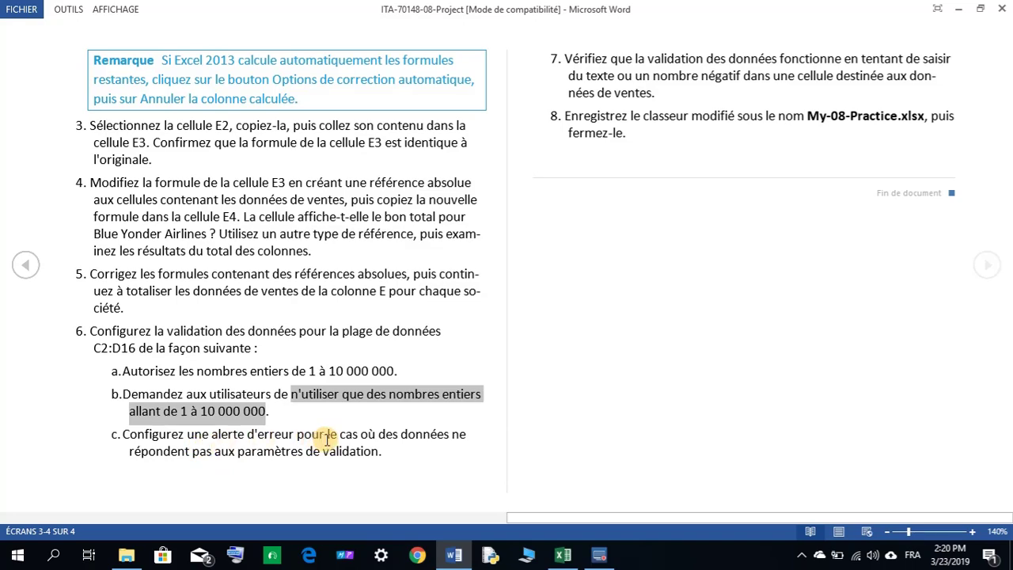
click(462, 559)
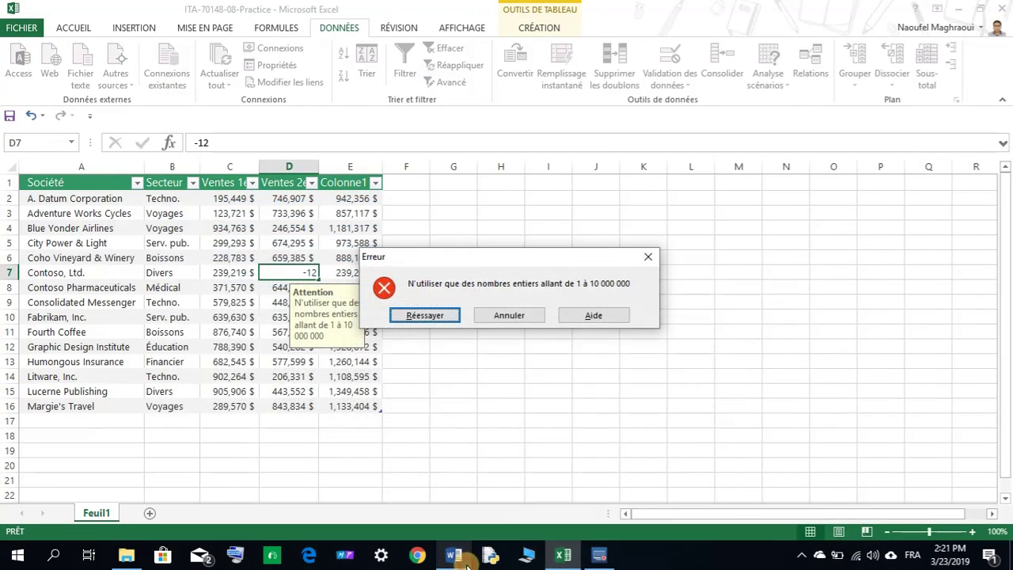
click(425, 315)
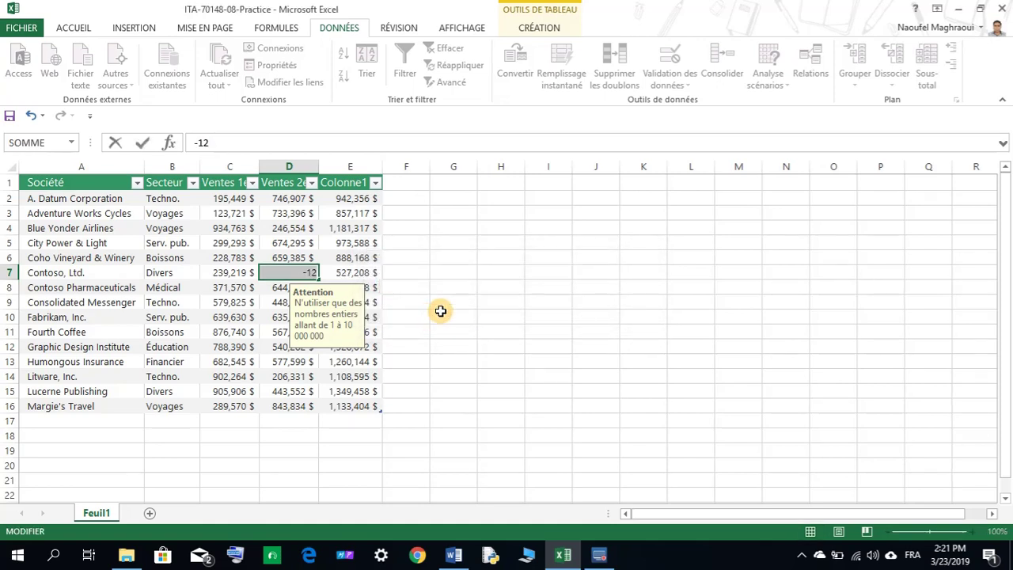
Try to enter 12000000 in cell D7 to test the validation's upper limit
key(BackSpace)
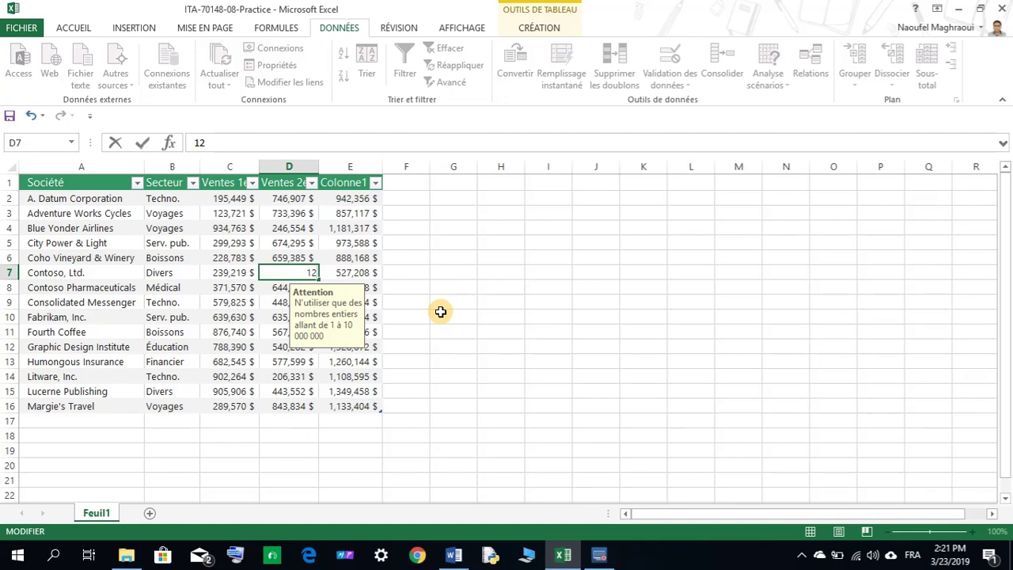
text(12000000)
key(Return)
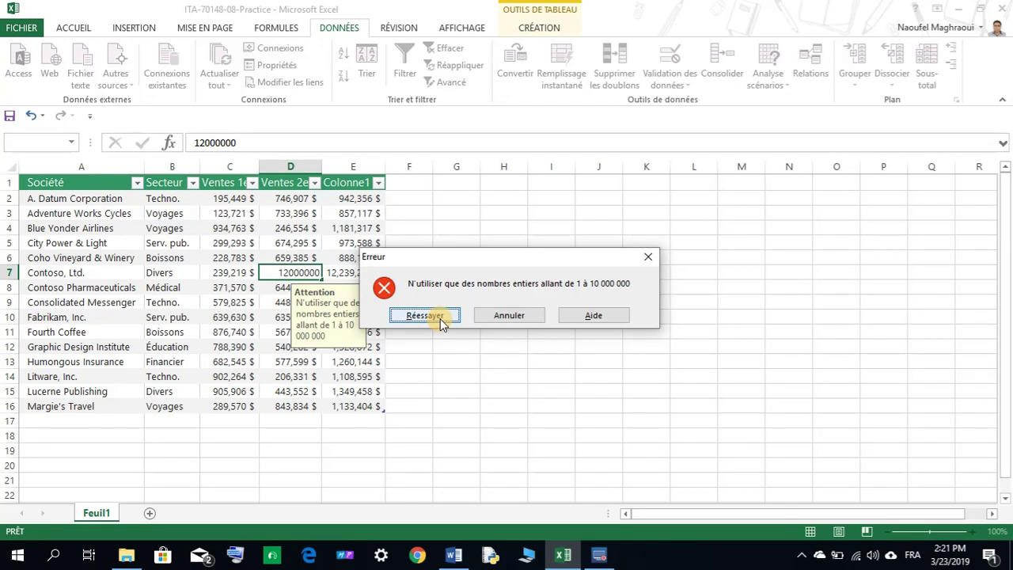
drag(448, 261, 508, 250)
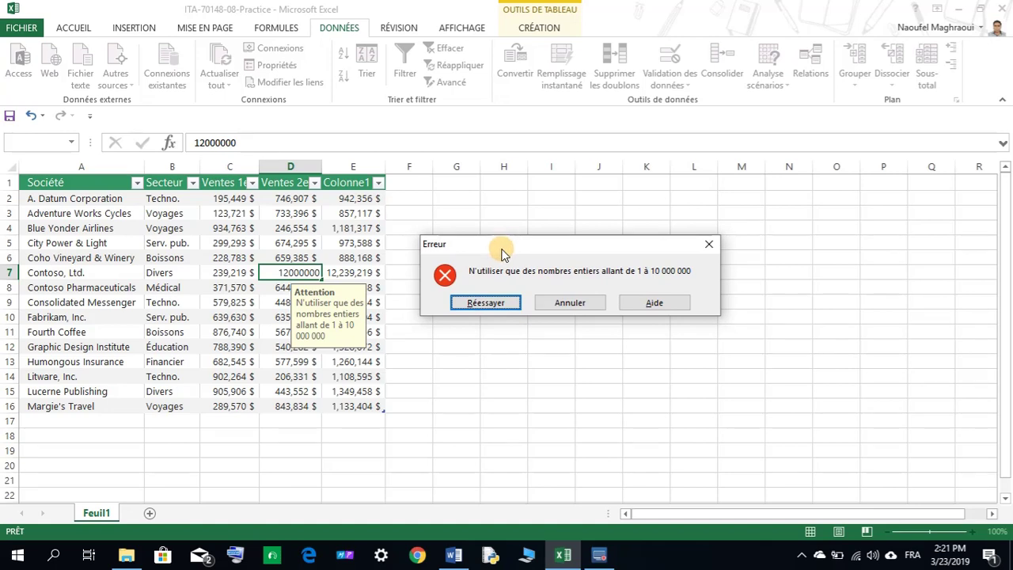
click(510, 303)
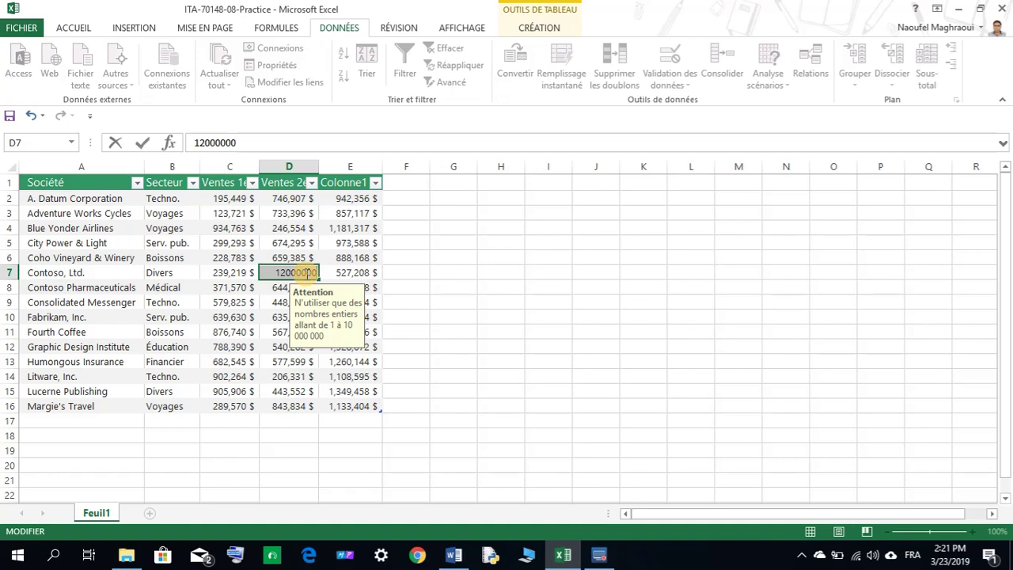
Enter the whole number 999000 in cell D7 to test a value within the allowed range
text(99900)
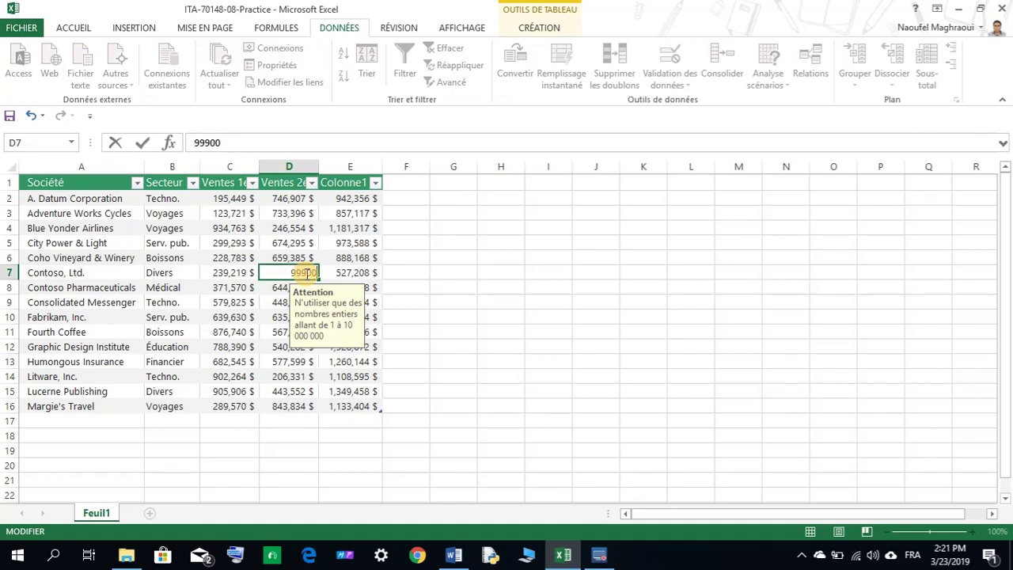
text(9,000)
key(Return)
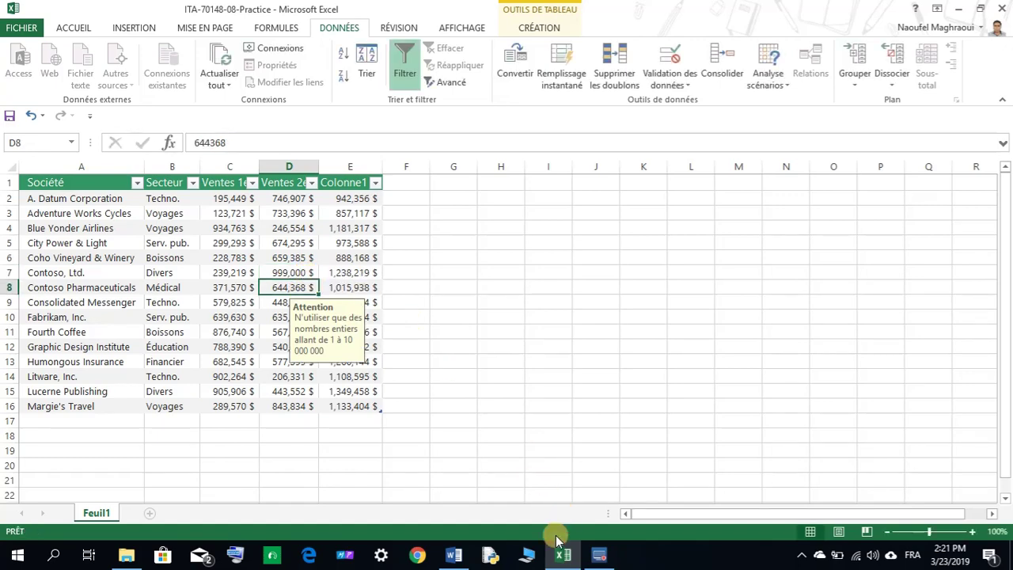
Copy the file name My-08-Practice, without its extension, from instruction 8 in the Word document and return to Excel
click(454, 555)
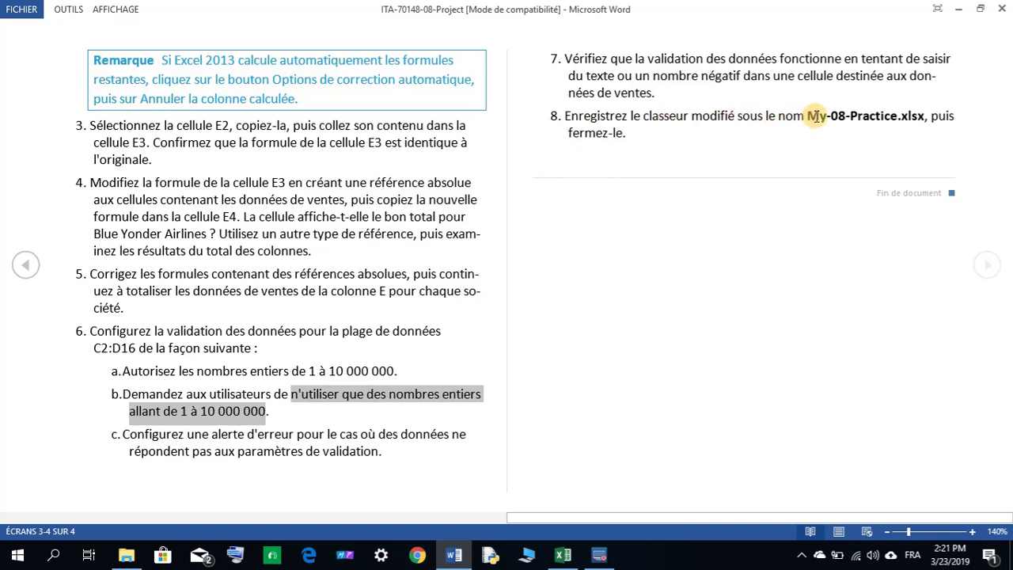
drag(807, 117, 872, 114)
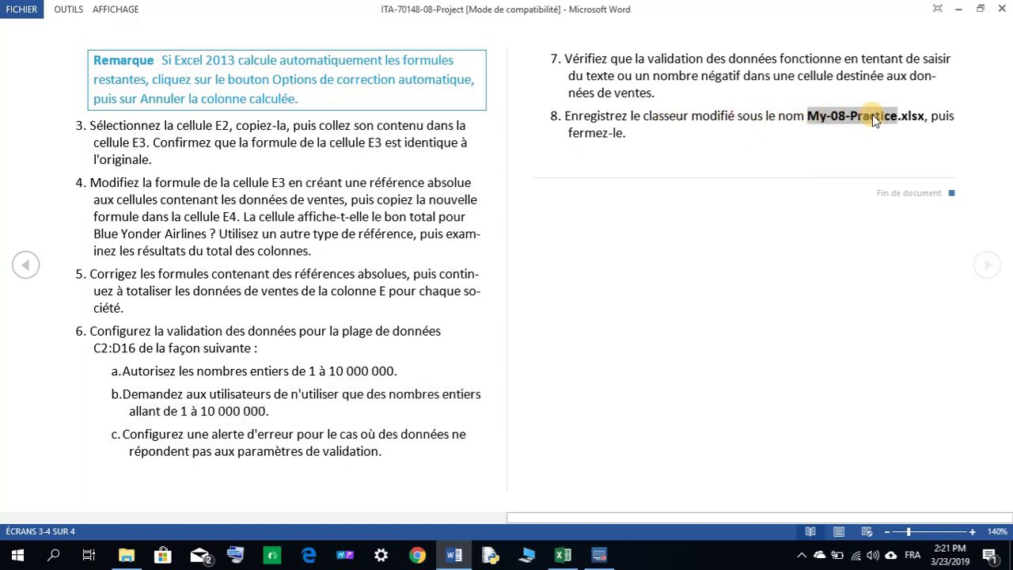
right_click(872, 114)
click(884, 120)
click(561, 553)
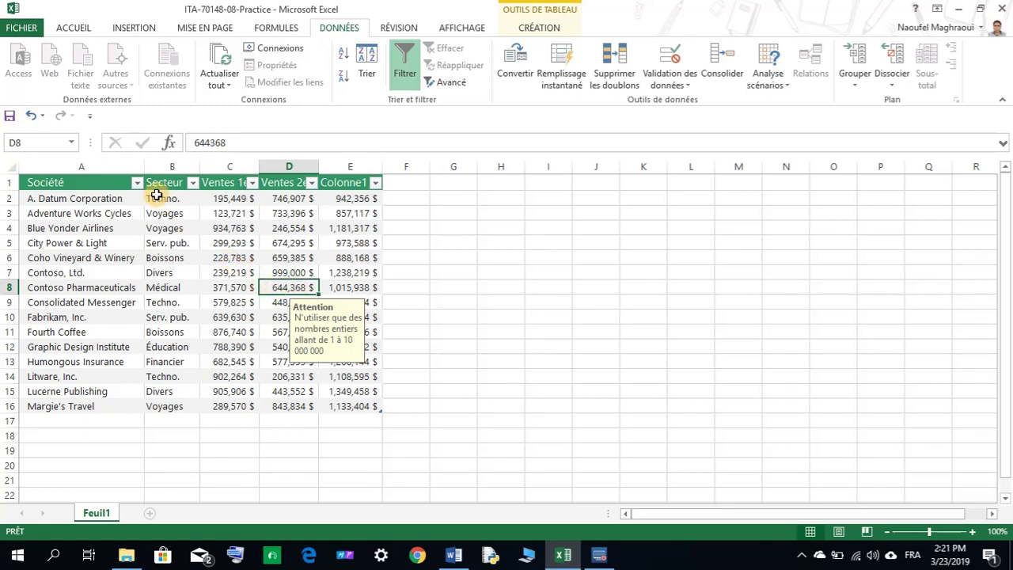
Undo the 999000 entry in D7 and the validation change before it, and redo the validation change
click(31, 117)
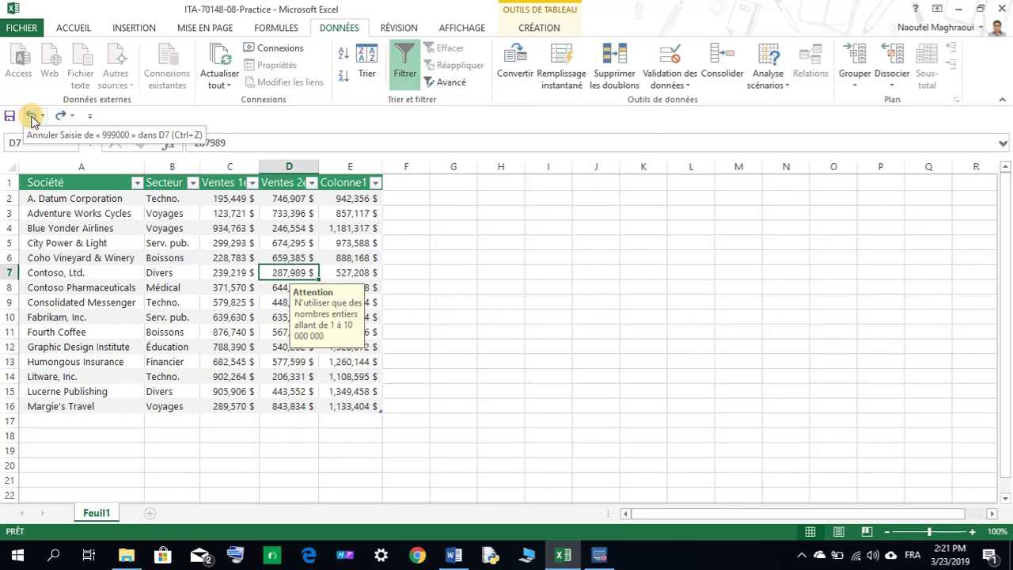
click(31, 117)
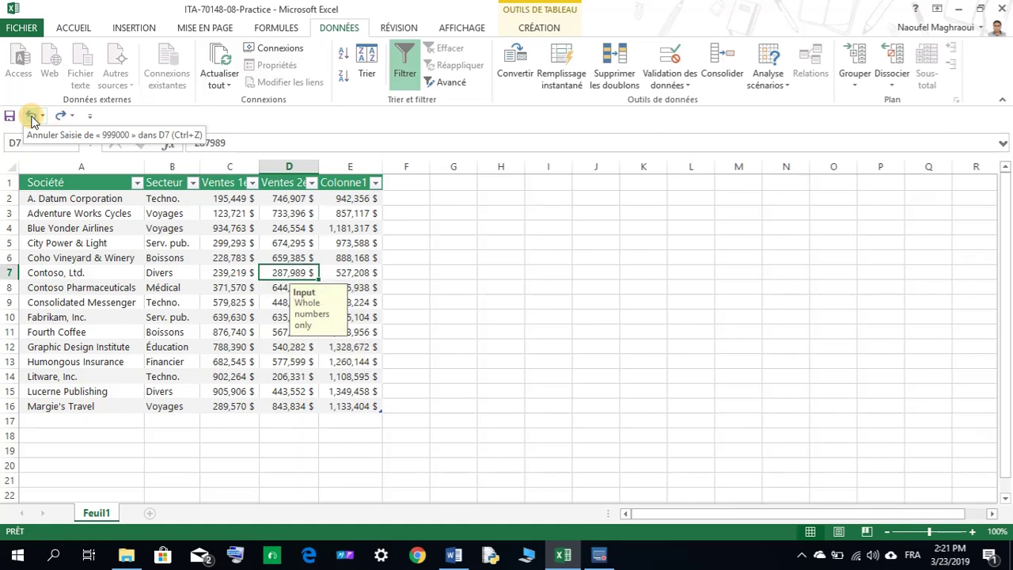
click(60, 116)
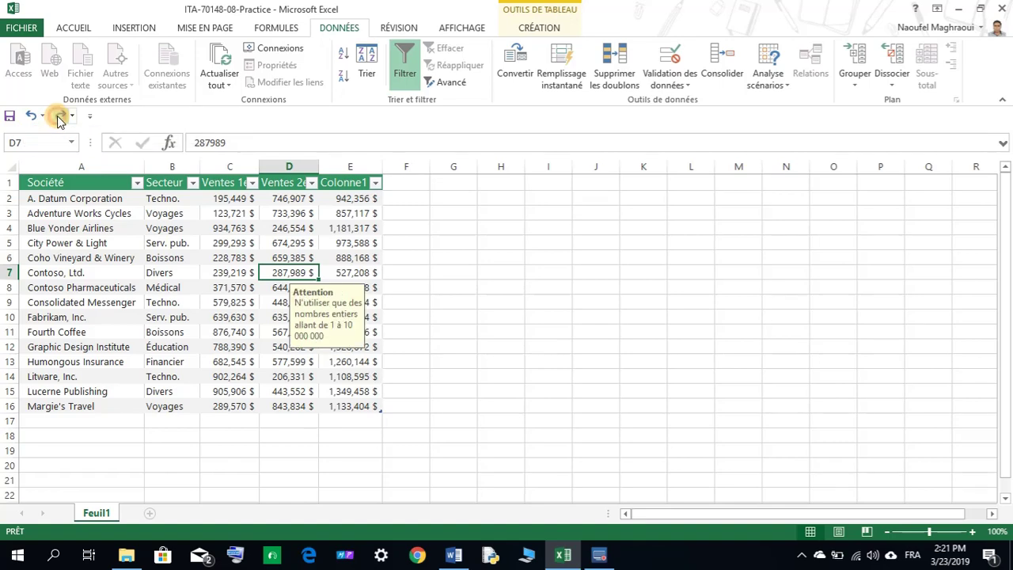
click(275, 290)
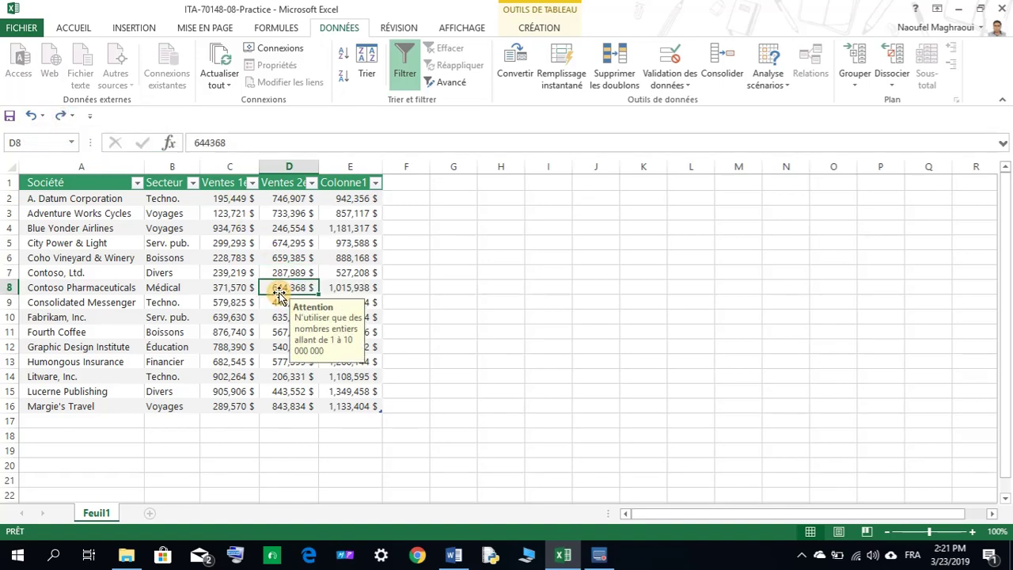
Save the workbook as My-08-Practice in the Mon travail folder and switch back to the Word instructions
click(24, 28)
click(52, 177)
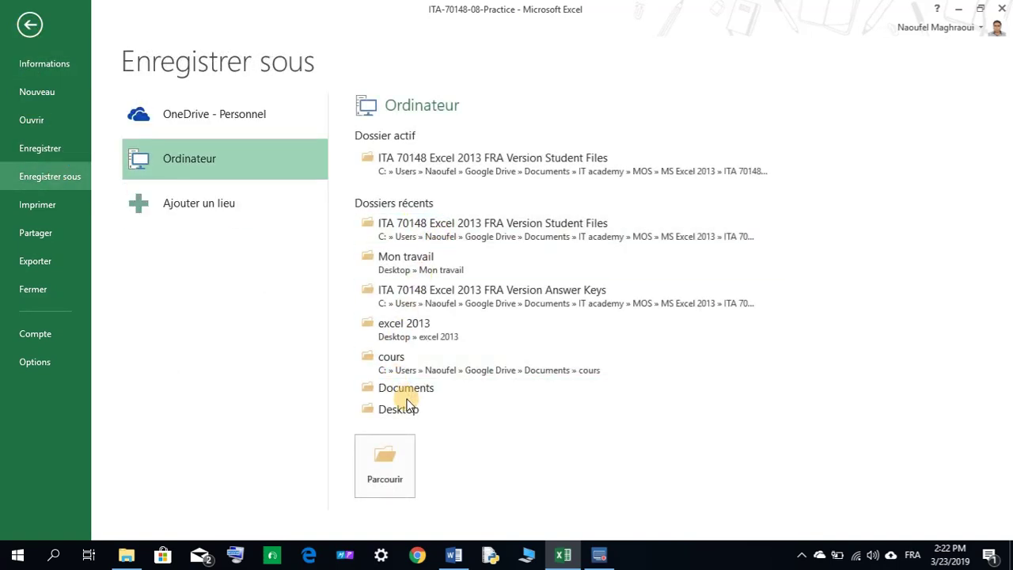
click(413, 267)
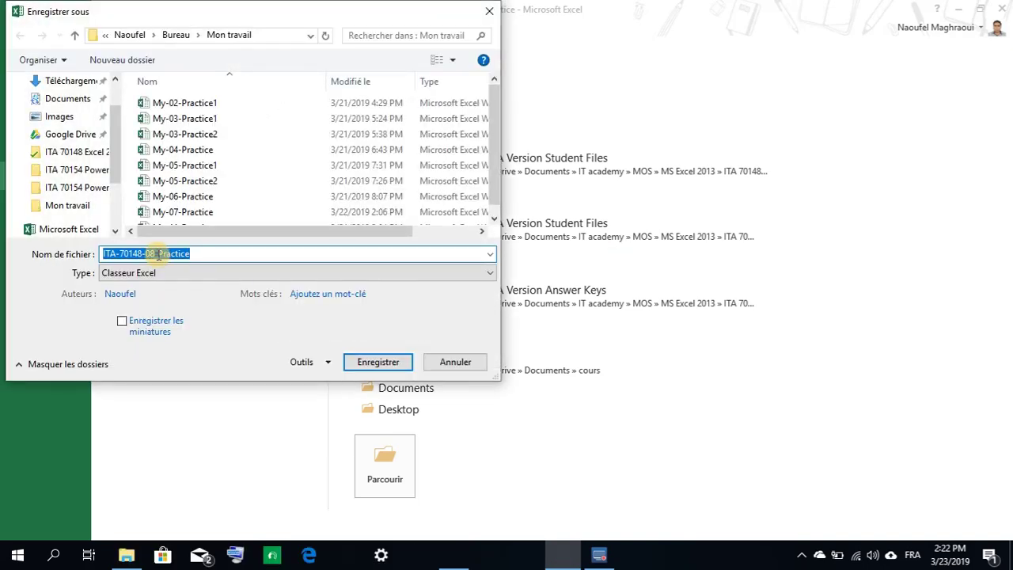
right_click(157, 254)
click(204, 315)
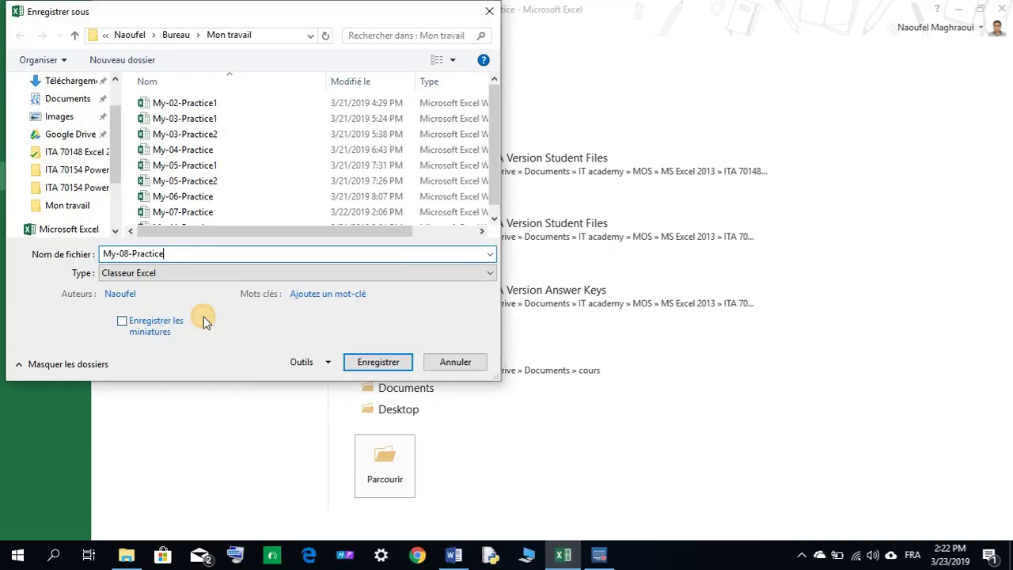
click(387, 365)
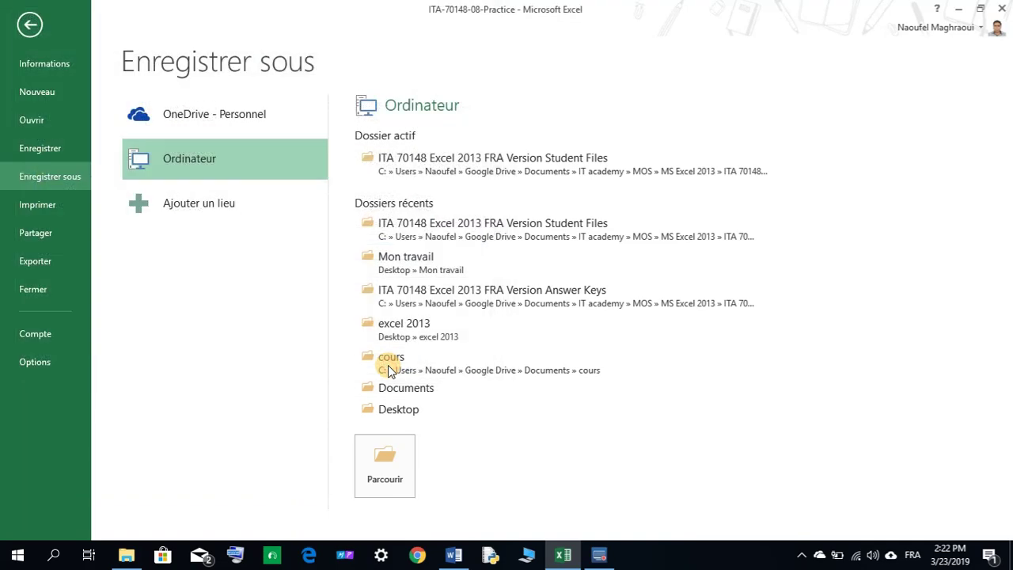
click(456, 558)
click(454, 558)
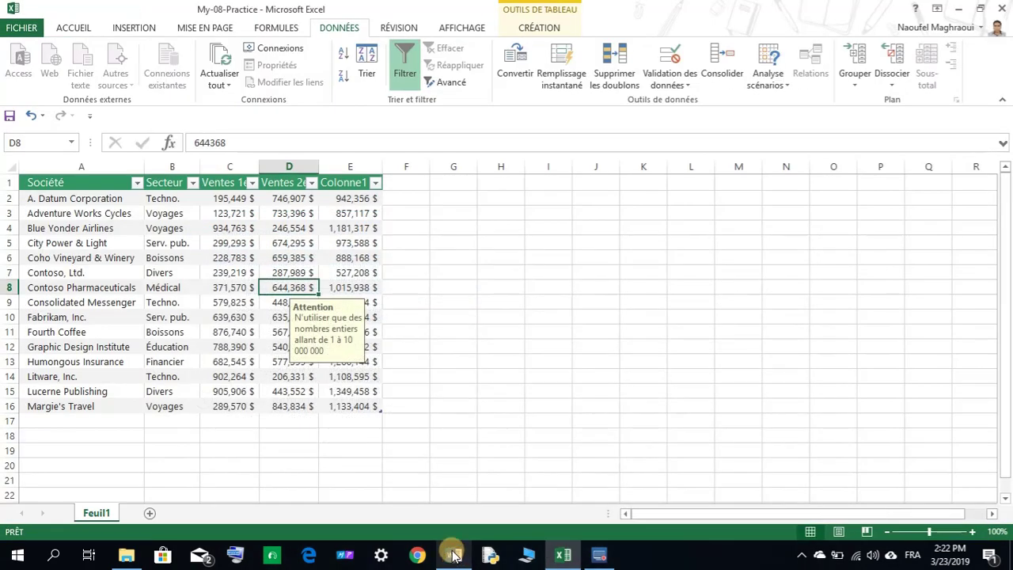